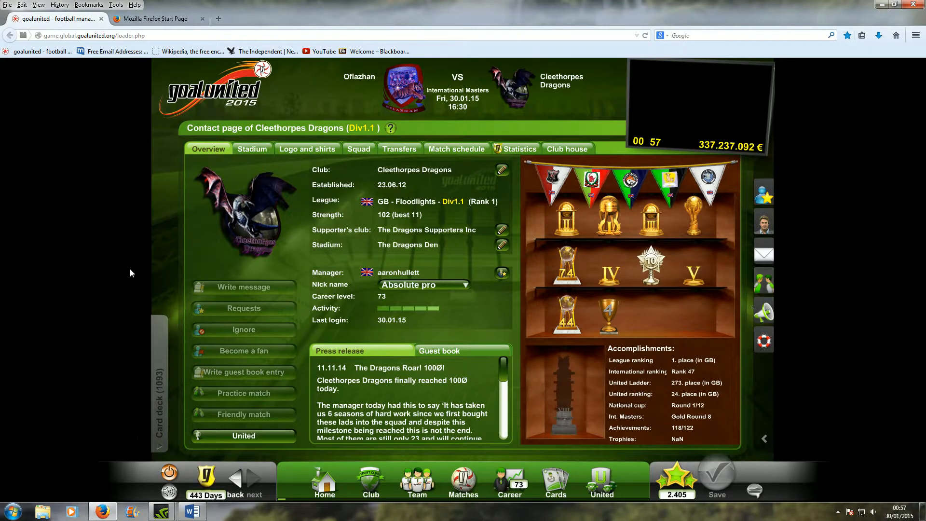
# Load the copied TinyUpload download link in the Mozilla Firefox Start Page tab
pyautogui.click(173, 20)
pyautogui.click(129, 38)
pyautogui.rightClick(130, 37)
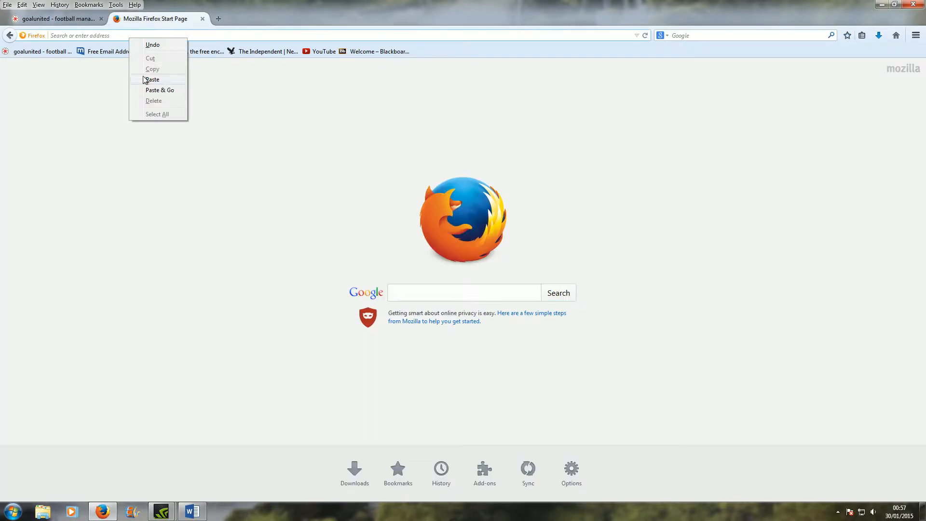
pyautogui.click(143, 77)
pyautogui.press('Return')
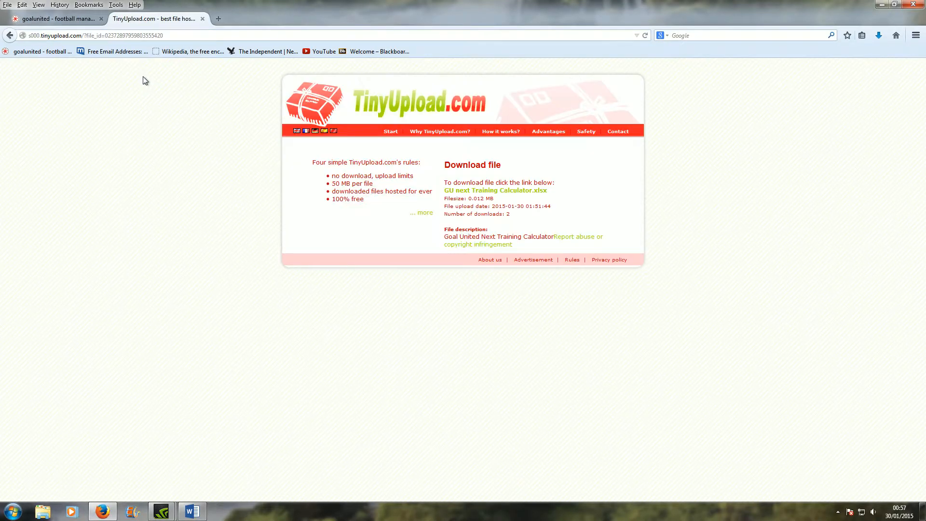
# Open GU next Training Calculator.xlsx from the download page in Microsoft Excel and enable editing
pyautogui.click(497, 191)
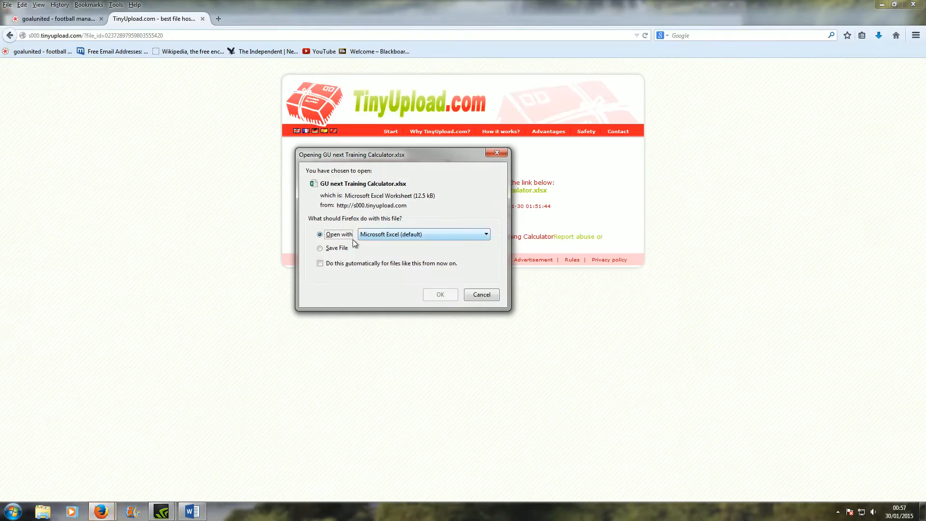
pyautogui.click(436, 294)
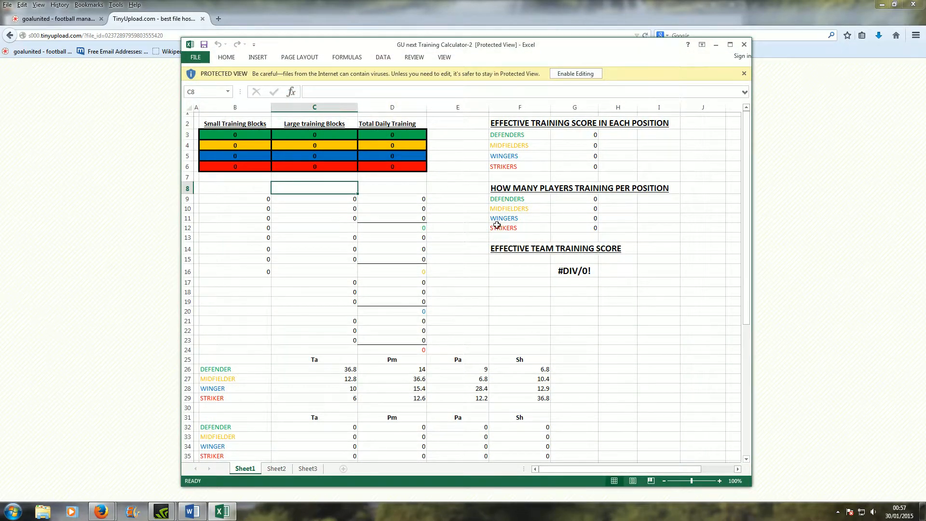
pyautogui.click(583, 75)
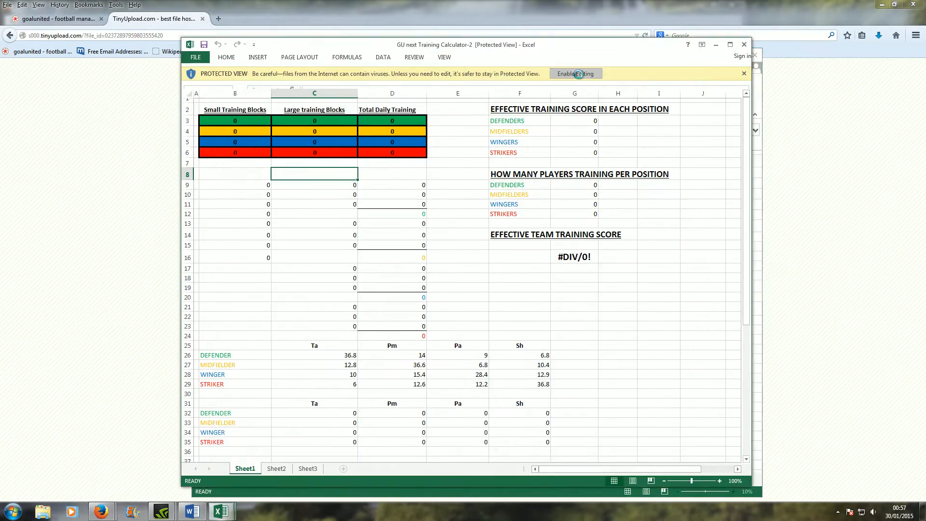
pyautogui.click(458, 227)
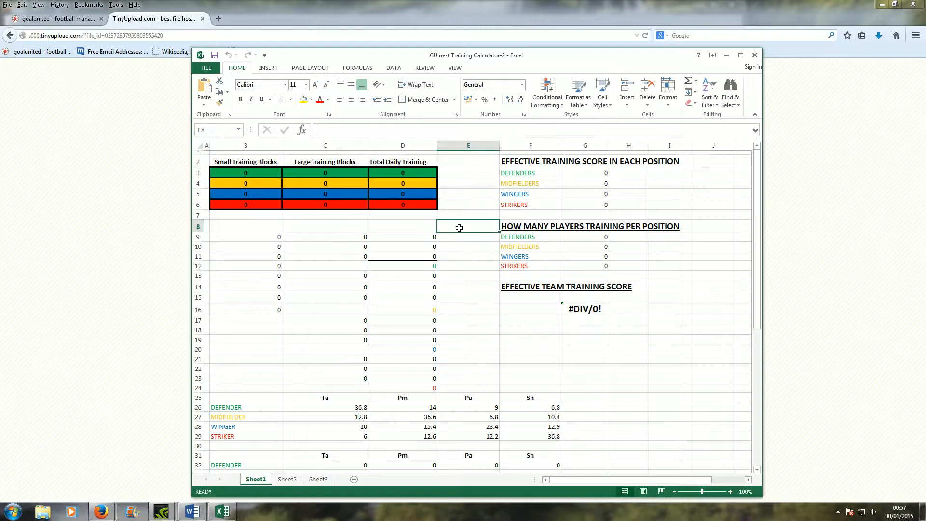
# Show the goalunited game in the browser and move the Excel training calculator window so the game's club page is partly uncovered
pyautogui.click(65, 21)
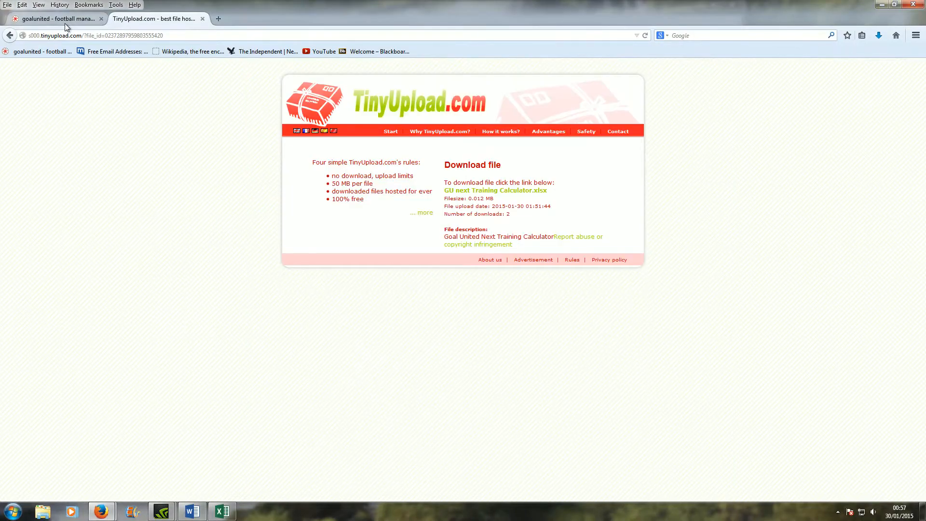
pyautogui.hotkey('alt', 'Tab')
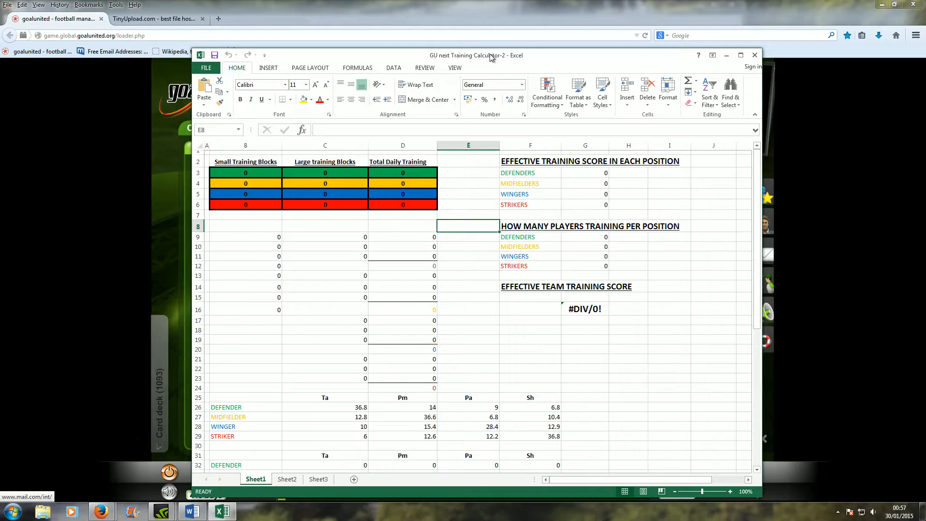
pyautogui.moveTo(549, 57); pyautogui.dragTo(656, 38)
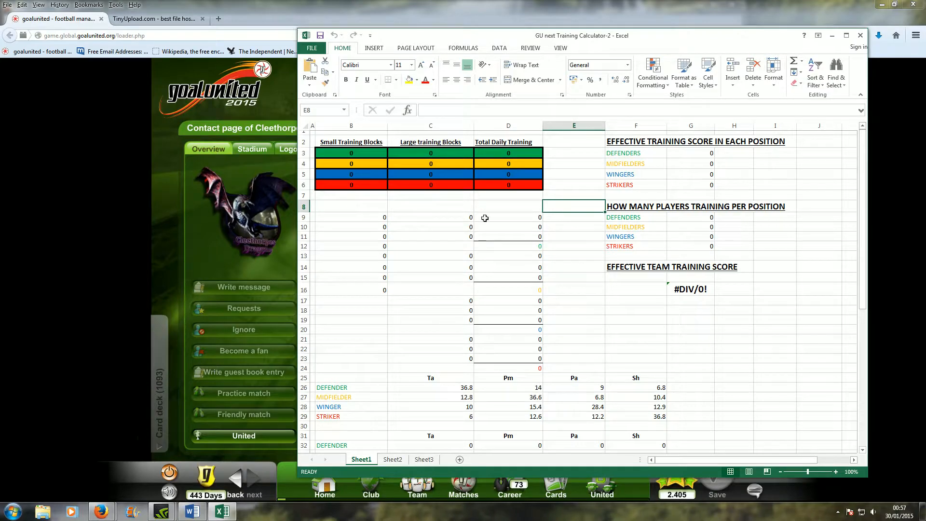
pyautogui.scroll(-3, 601, 326)
pyautogui.scroll(3, 605, 424)
pyautogui.hotkey('alt', 'Tab')
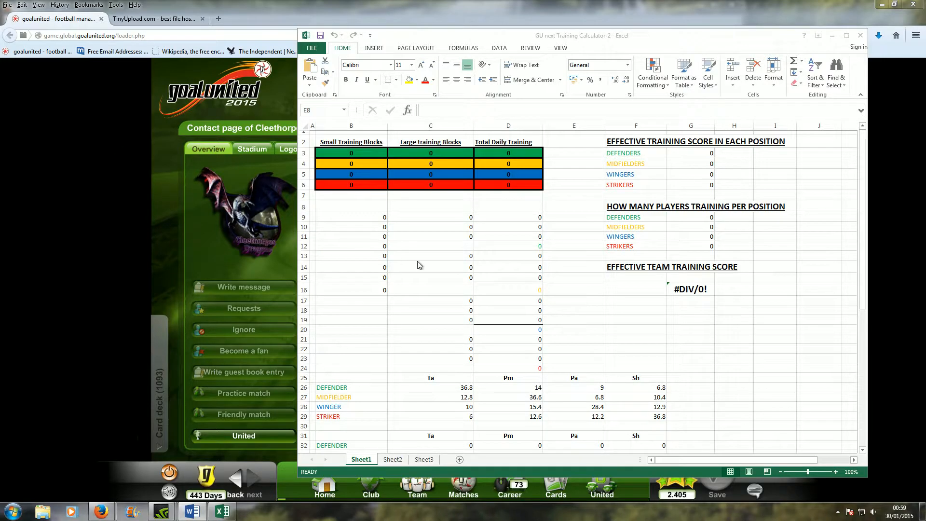
pyautogui.click(581, 267)
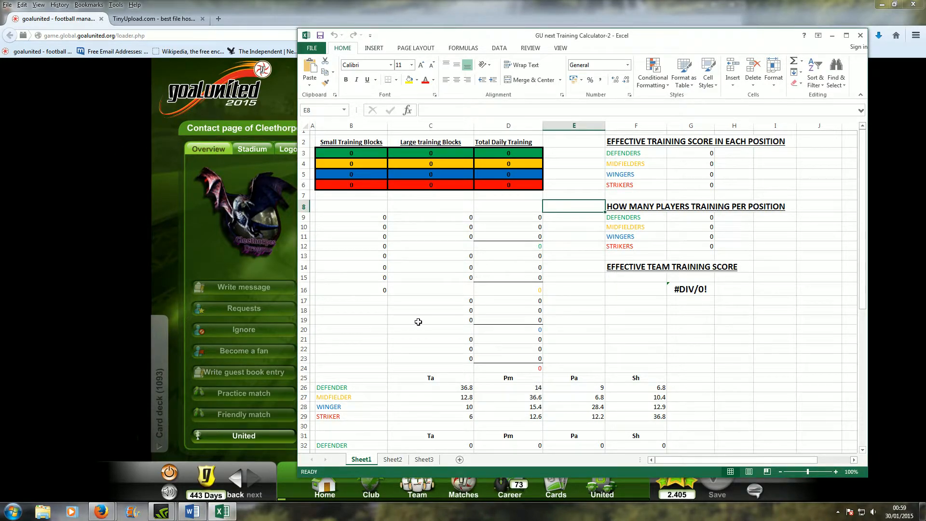
# Examine the small and large training block cells of the green, yellow, blue and red rows
pyautogui.click(364, 153)
pyautogui.click(362, 162)
pyautogui.click(362, 174)
pyautogui.click(367, 184)
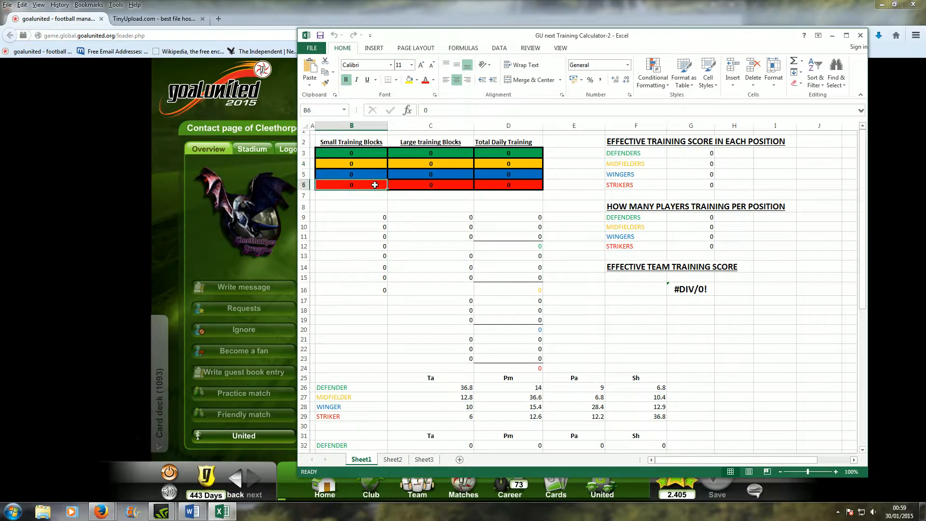
pyautogui.click(402, 184)
pyautogui.click(405, 174)
pyautogui.click(410, 164)
pyautogui.click(408, 154)
pyautogui.click(364, 153)
pyautogui.click(362, 164)
pyautogui.click(362, 174)
pyautogui.click(362, 184)
pyautogui.click(362, 153)
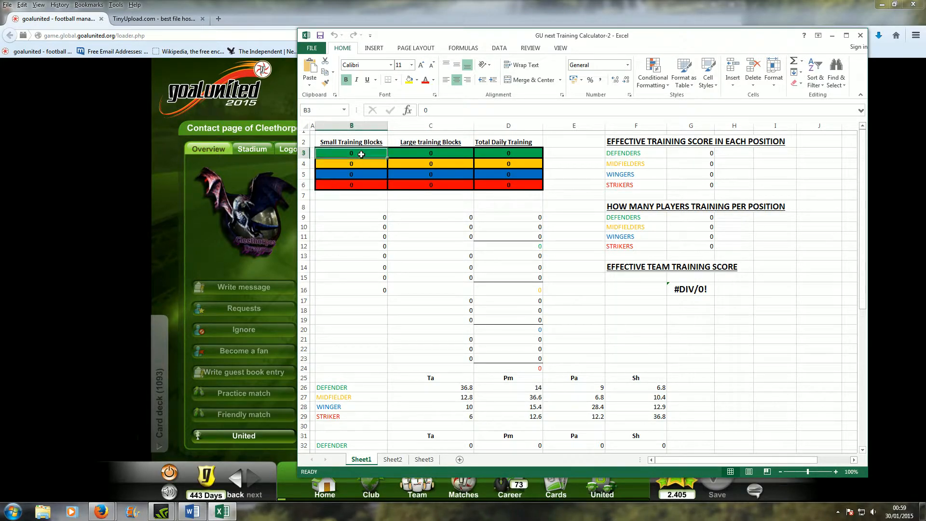
pyautogui.click(360, 164)
pyautogui.click(360, 174)
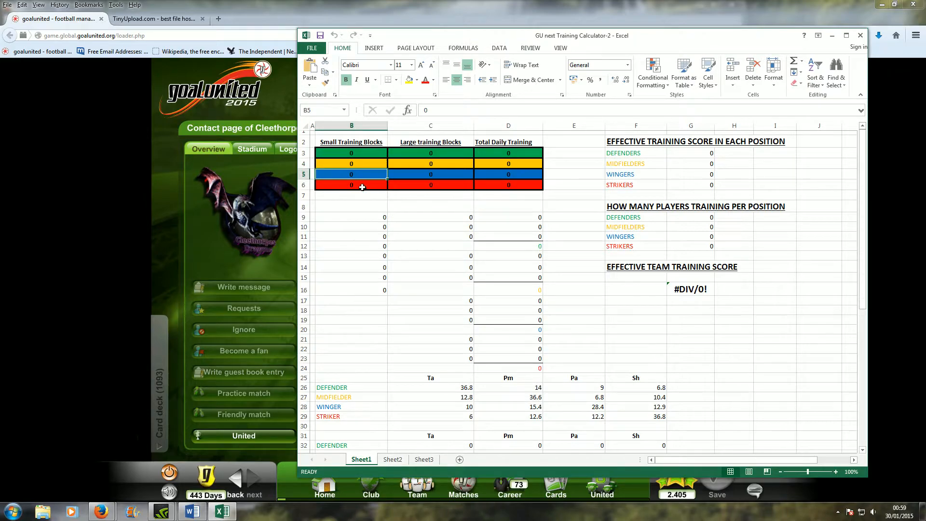
pyautogui.click(361, 185)
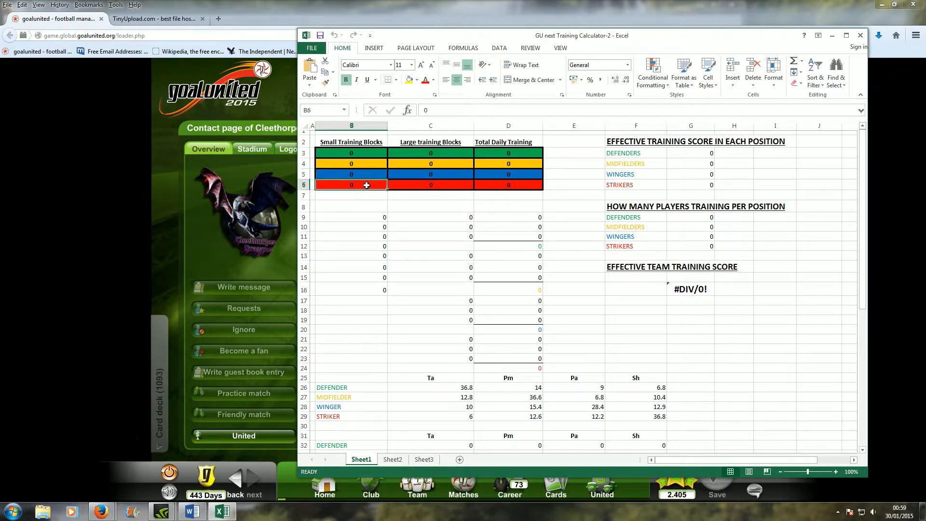
pyautogui.click(410, 156)
pyautogui.click(410, 166)
# Enter 4 small and 4 large training blocks in the red row, cells B6 and C6
pyautogui.click(364, 188)
pyautogui.write('4')
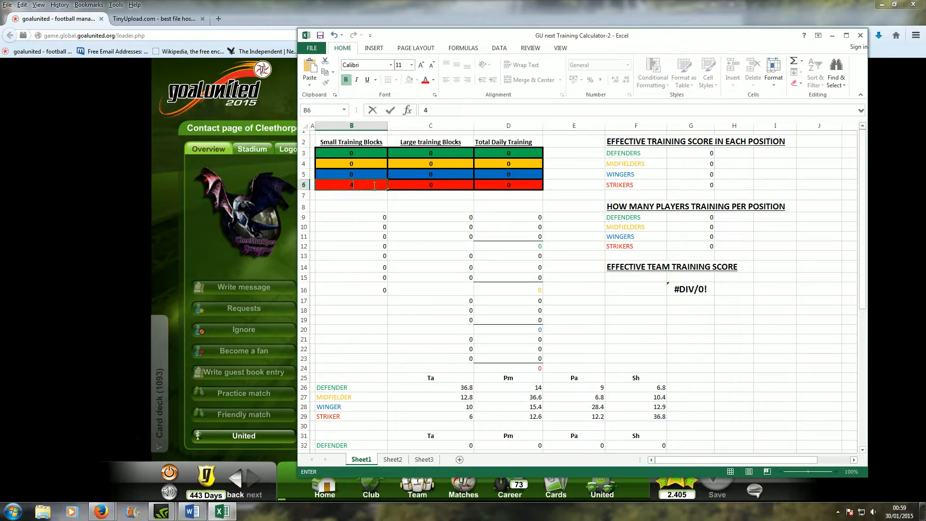
pyautogui.click(431, 186)
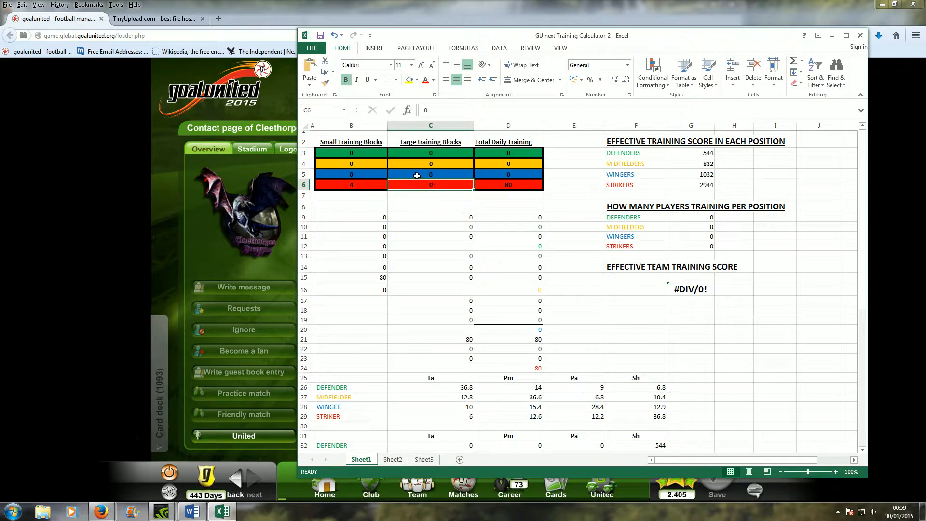
pyautogui.write('4')
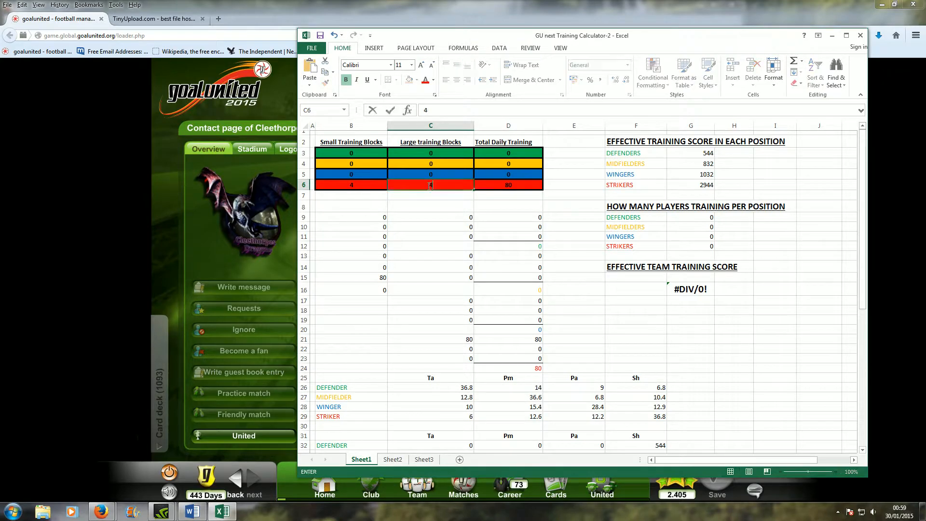
# Set the small training blocks to 0 in the red row and to 4 in the blue row
pyautogui.click(355, 182)
pyautogui.write('0')
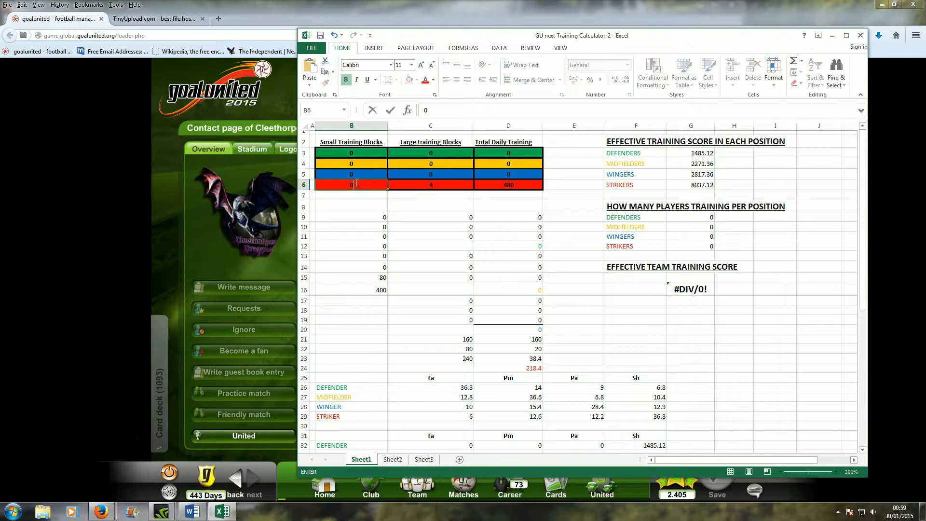
pyautogui.click(355, 172)
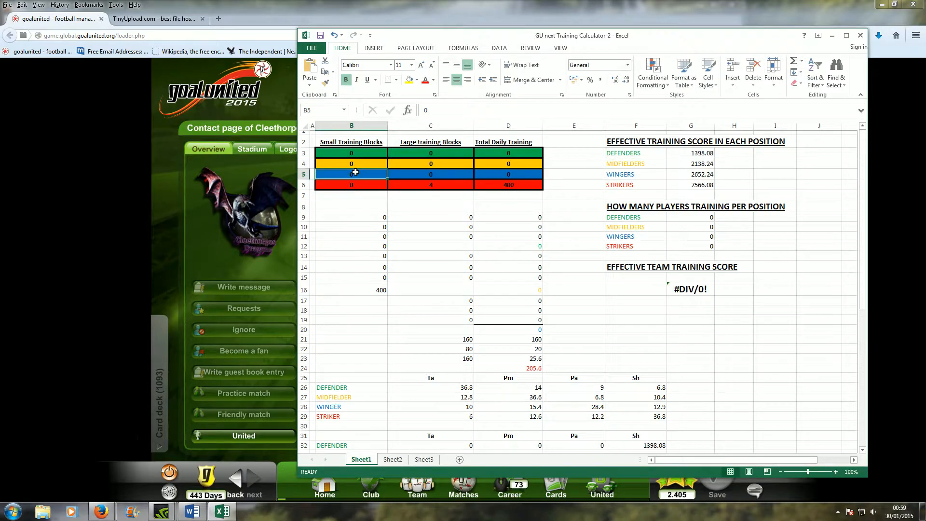
pyautogui.write('4')
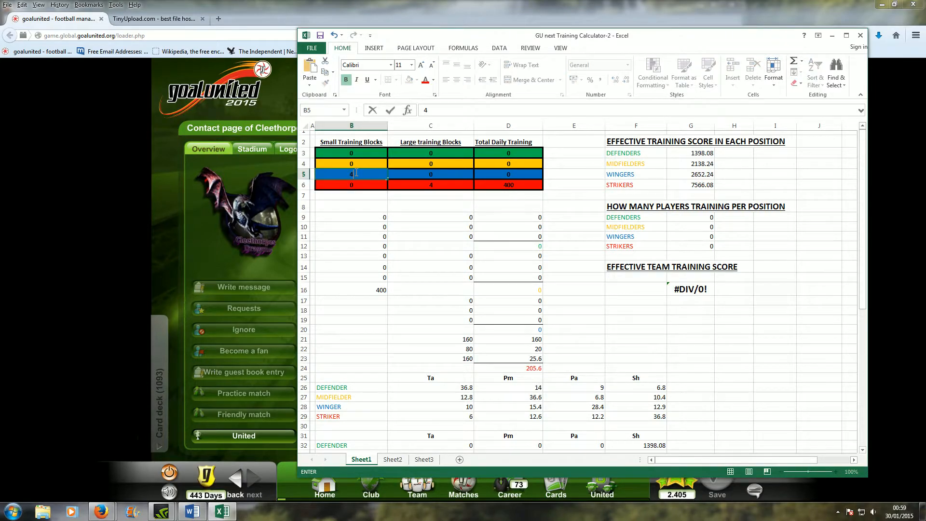
pyautogui.click(425, 198)
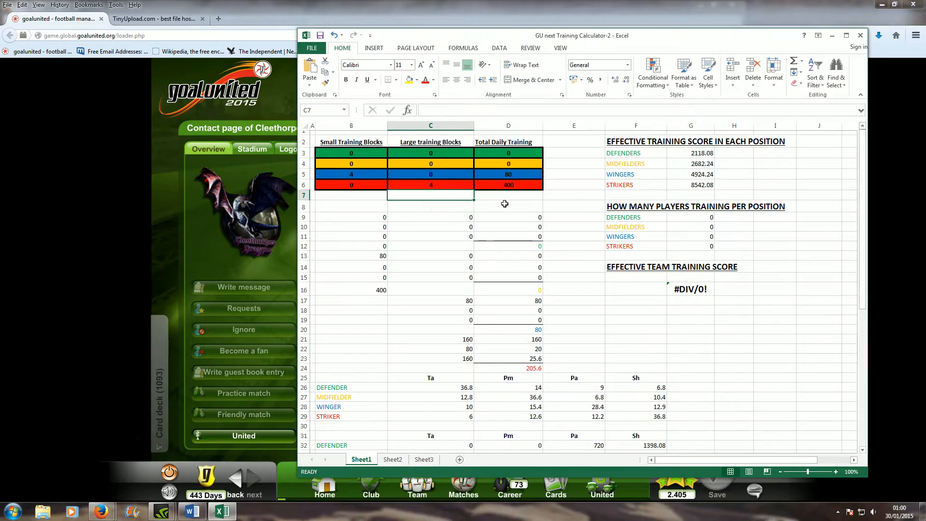
pyautogui.click(357, 195)
pyautogui.click(405, 197)
pyautogui.click(481, 208)
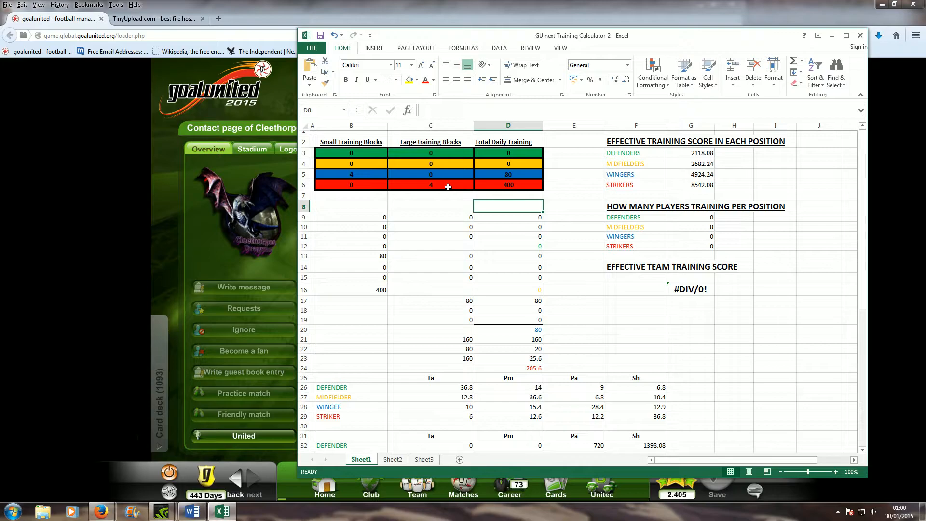
# Set the red row to 1 large and 3 small training blocks and check its total daily training
pyautogui.click(423, 184)
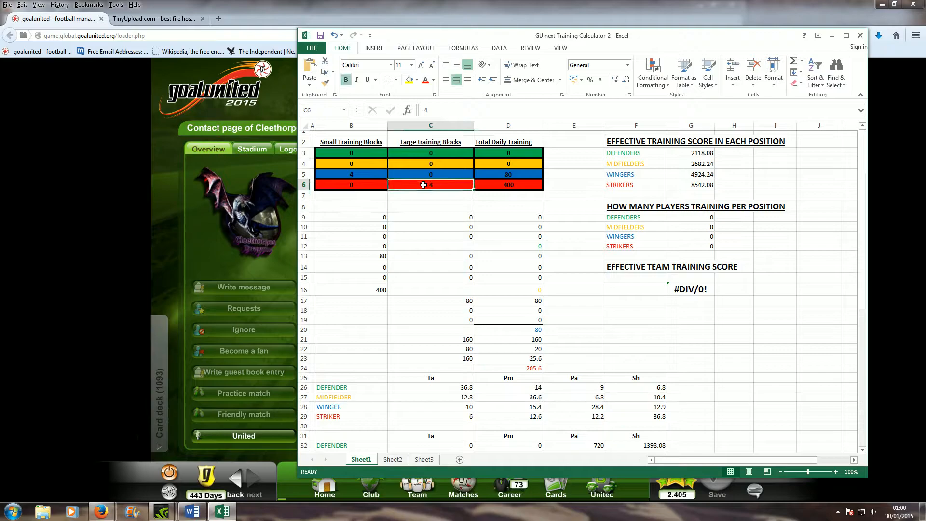
pyautogui.write('1')
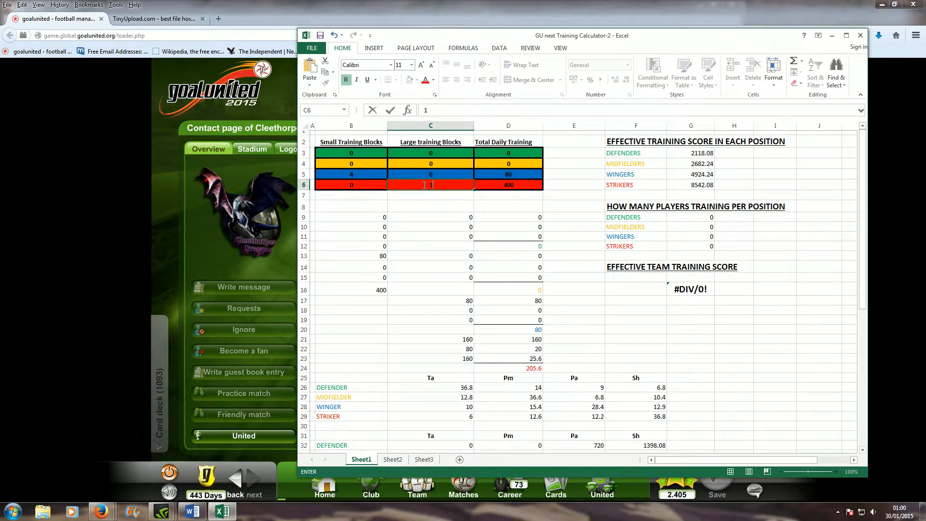
pyautogui.click(368, 188)
pyautogui.write('3')
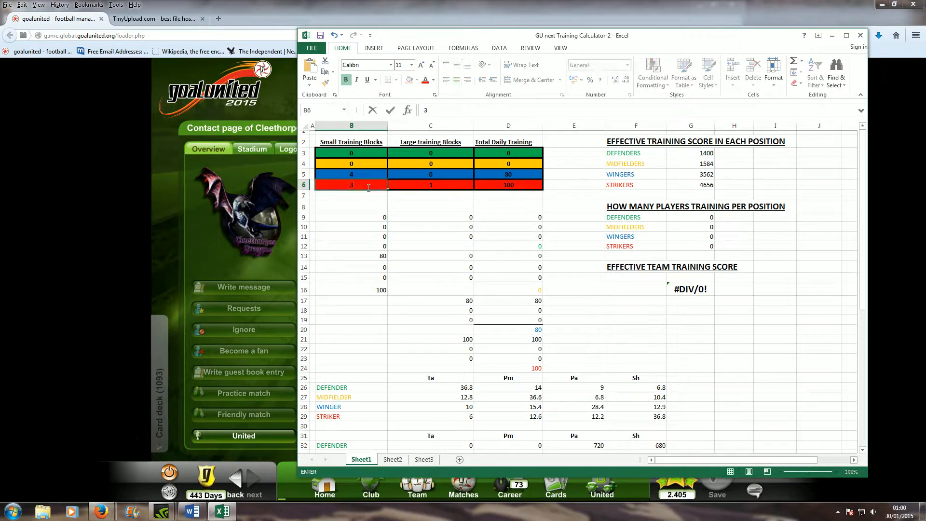
pyautogui.click(431, 203)
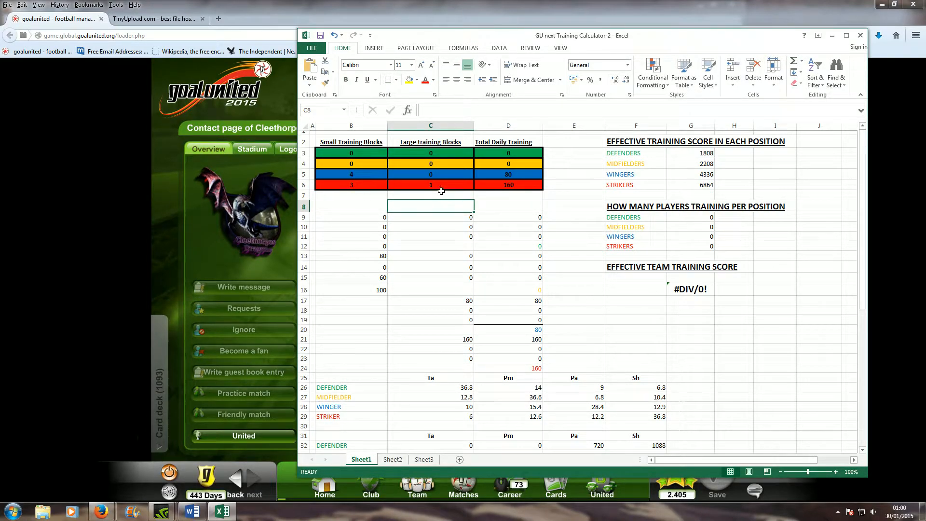
pyautogui.click(518, 185)
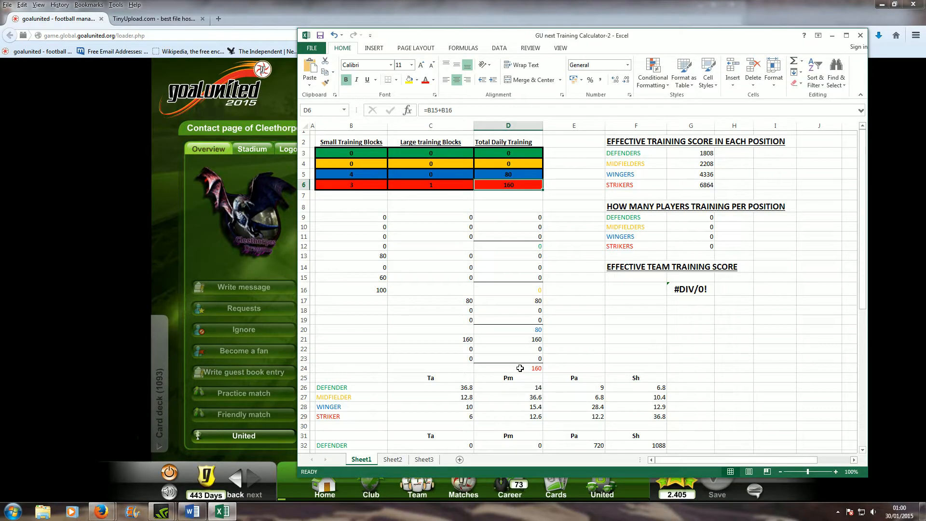
# Try 4 small training blocks in the red row, then set the count back to 3
pyautogui.click(361, 185)
pyautogui.write('4')
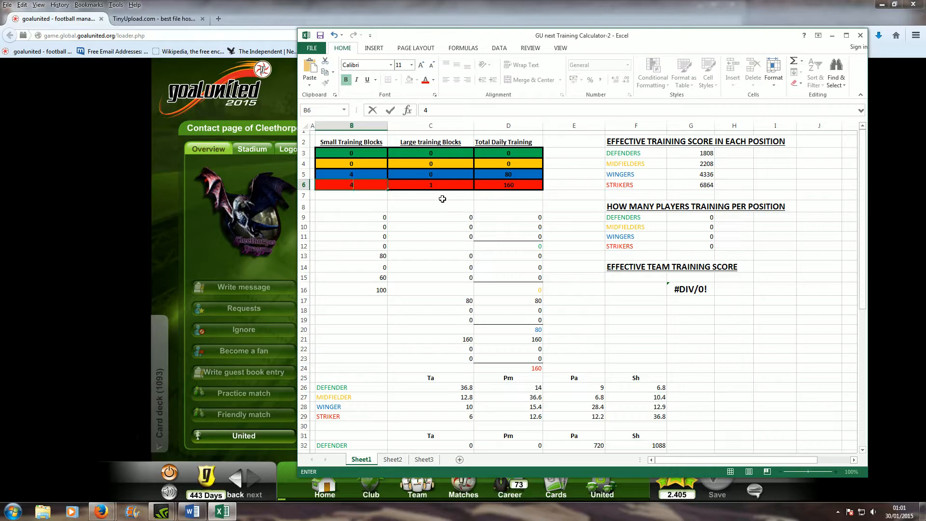
pyautogui.click(442, 199)
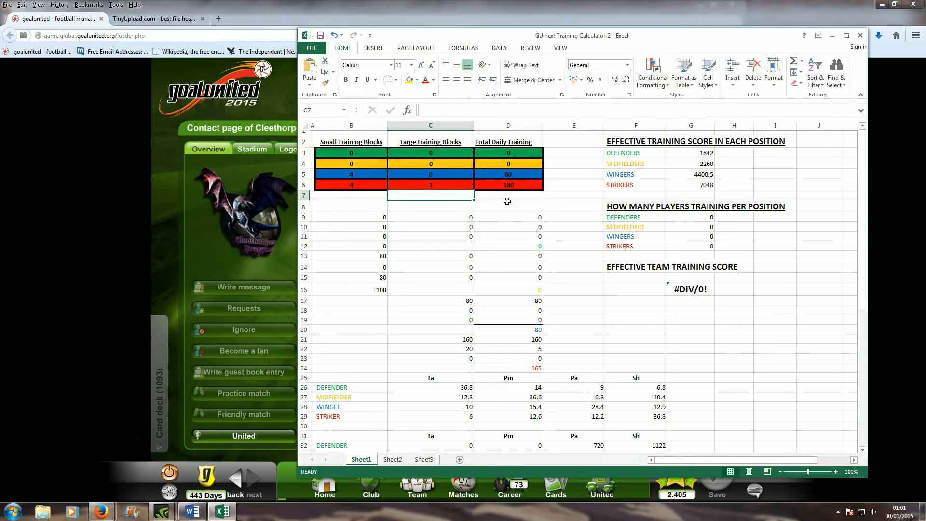
pyautogui.click(361, 186)
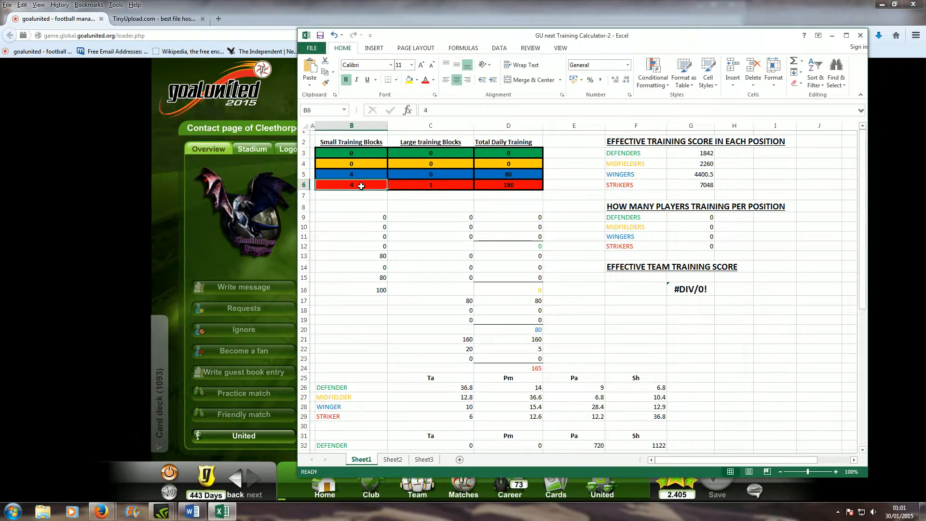
pyautogui.write('3')
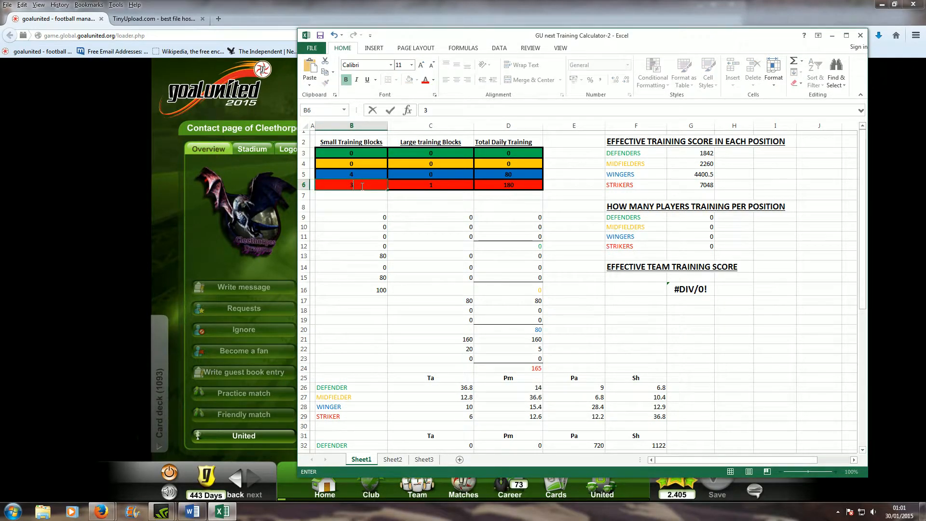
# Set the red row to 4 large and 4 small training blocks, and the blue row's small blocks to 0
pyautogui.click(437, 184)
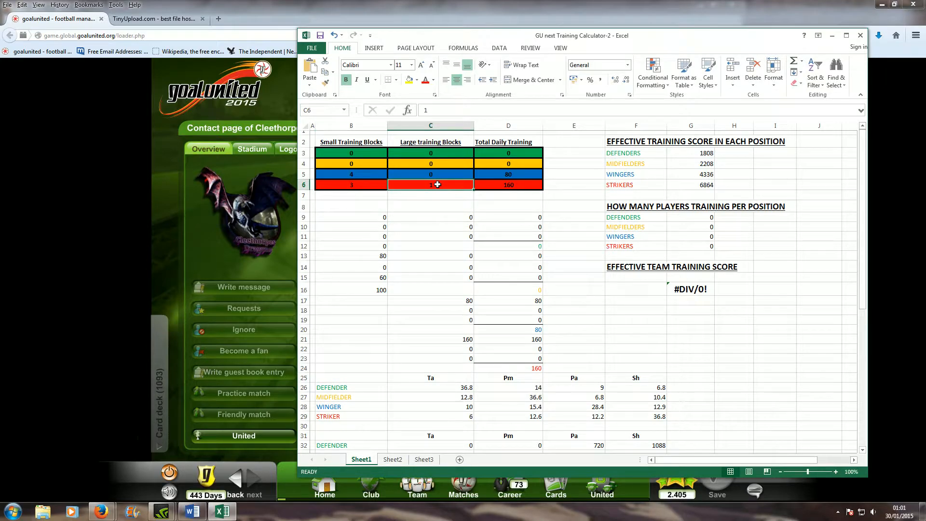
pyautogui.write('4')
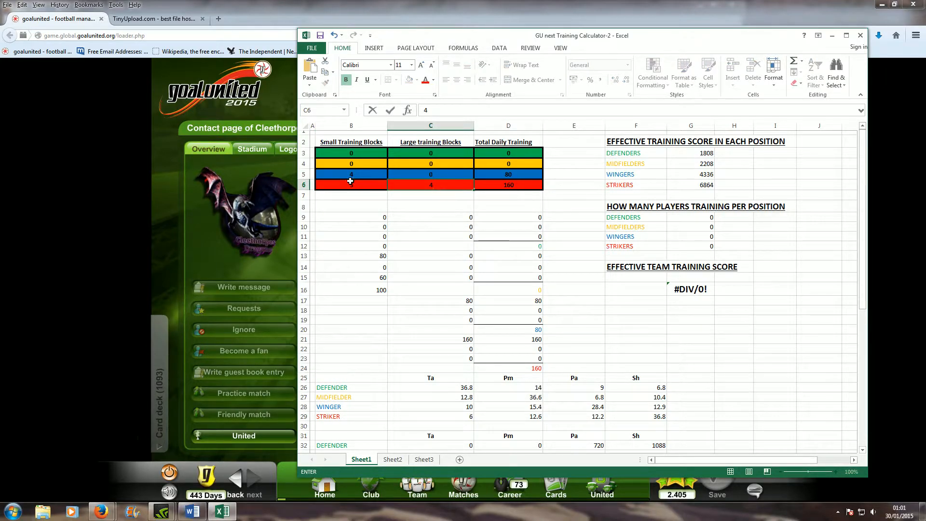
pyautogui.click(354, 184)
pyautogui.write('4')
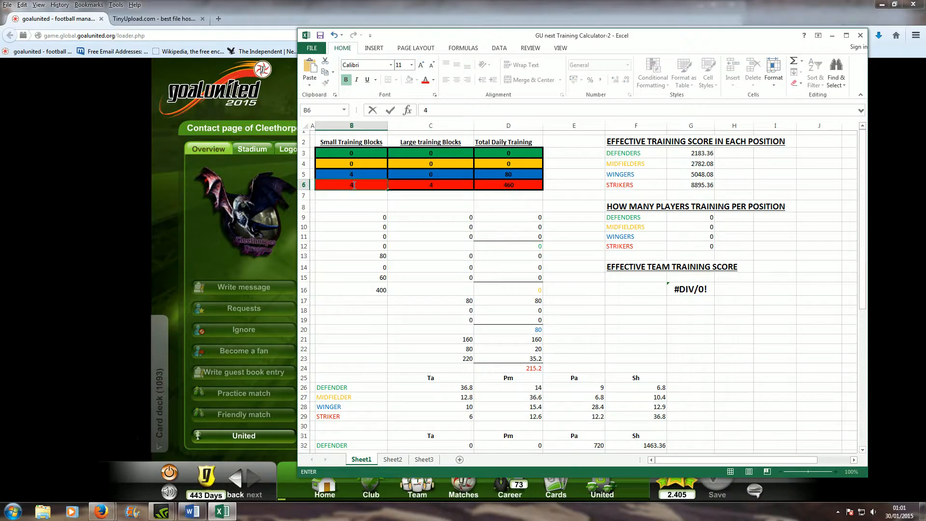
pyautogui.click(368, 174)
pyautogui.write('0')
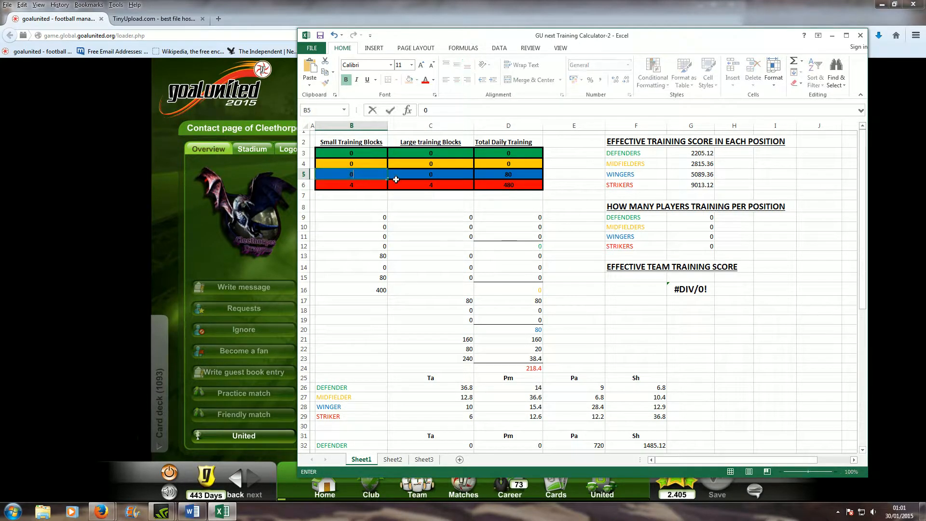
pyautogui.click(433, 205)
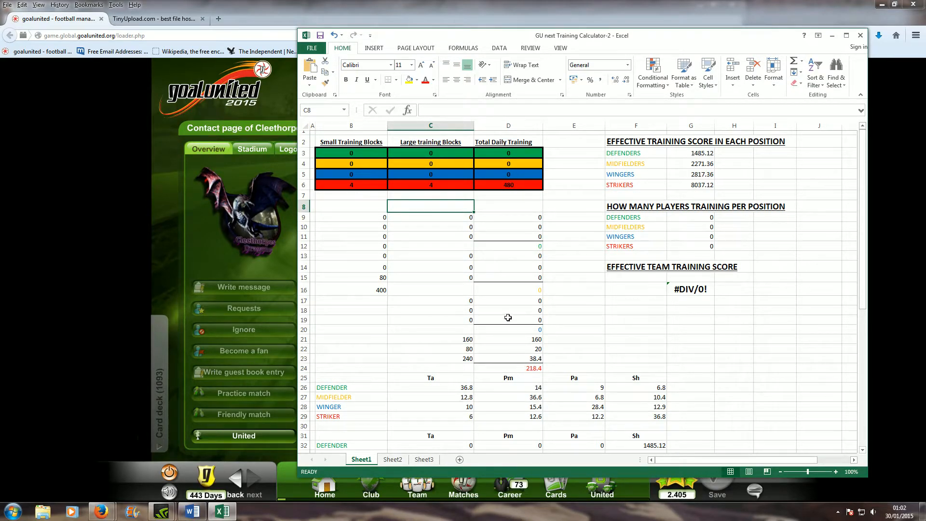
pyautogui.click(694, 186)
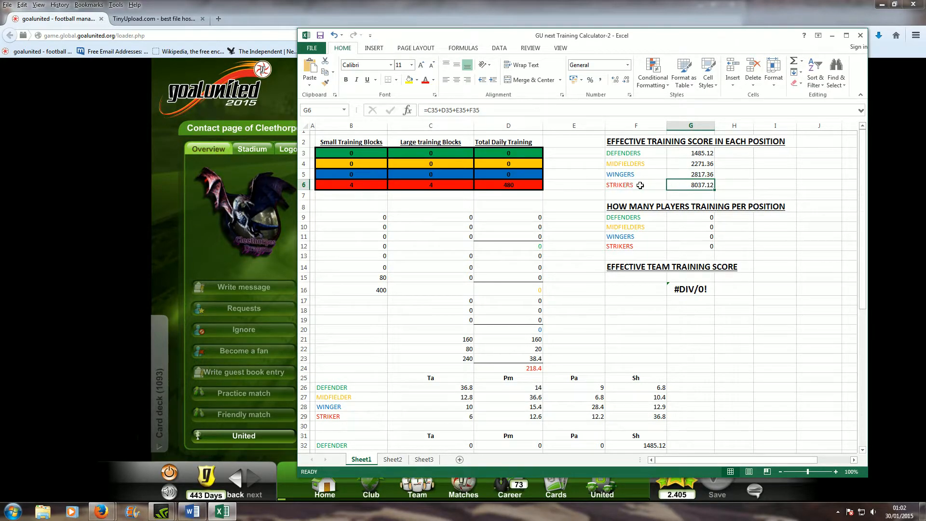
# Set the red row to 2 large and 2 small training blocks
pyautogui.click(439, 188)
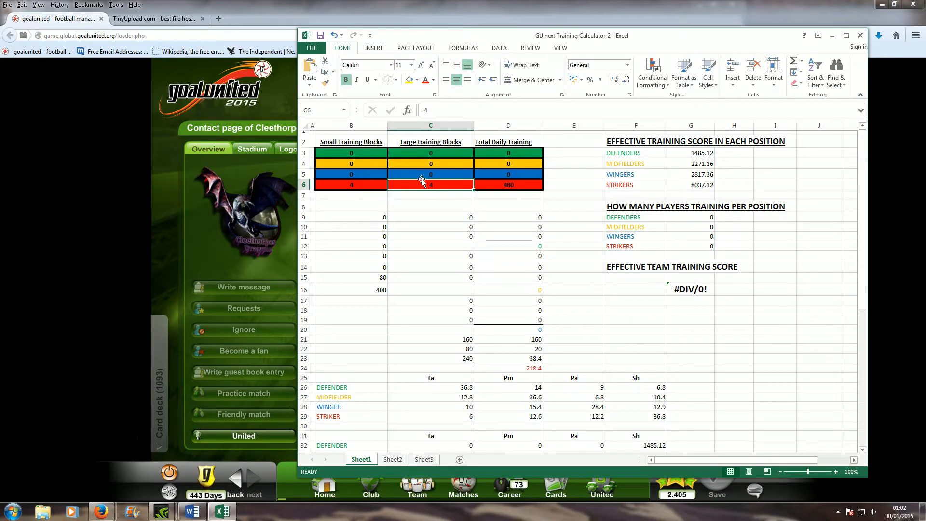
pyautogui.write('2')
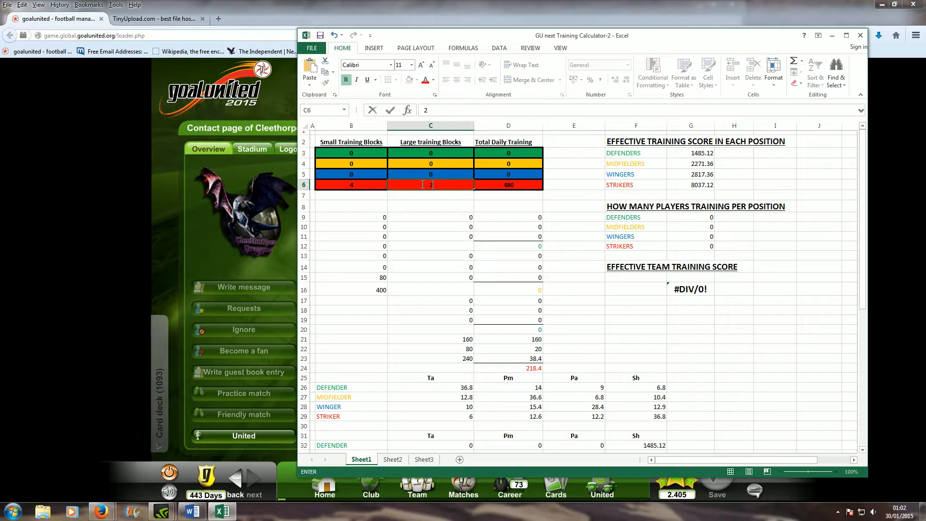
pyautogui.click(357, 187)
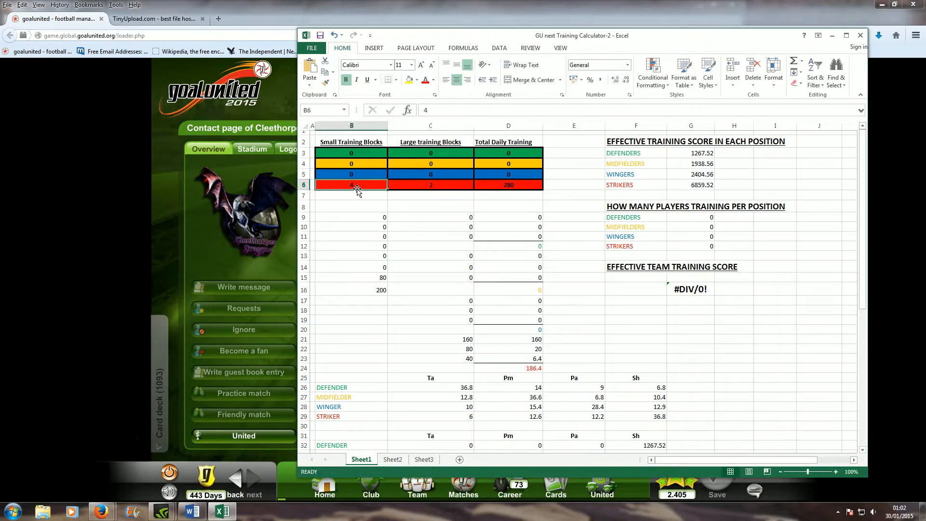
pyautogui.write('2')
pyautogui.click(426, 216)
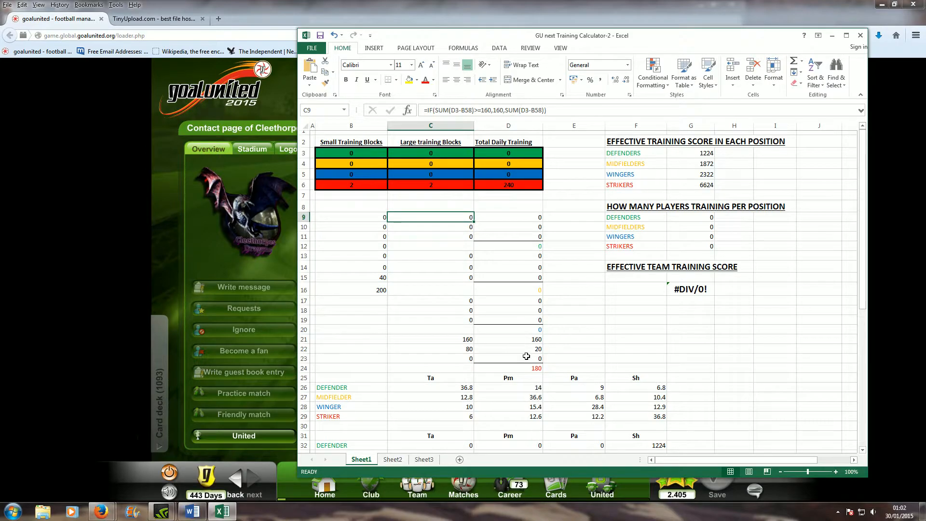
# Enter 1 large and 1 small training block in both the blue and the yellow rows
pyautogui.click(413, 175)
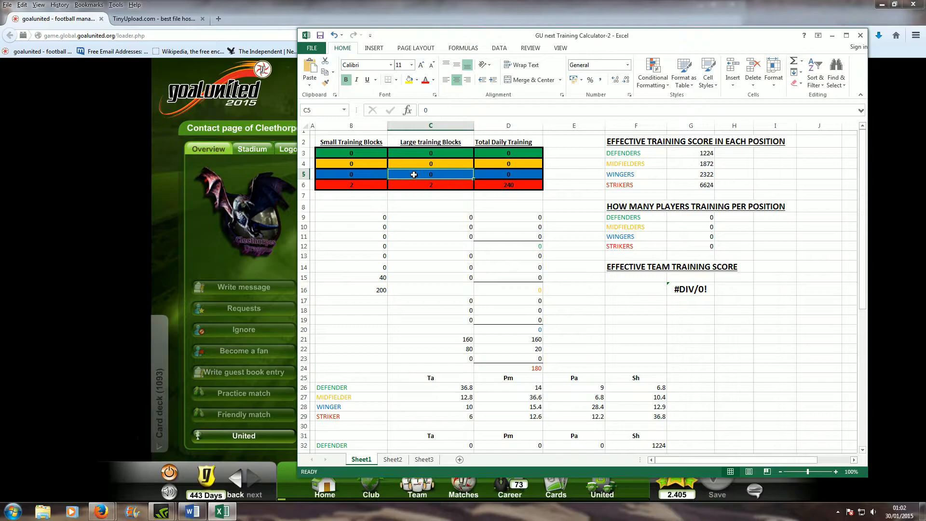
pyautogui.write('1')
pyautogui.click(418, 165)
pyautogui.write('1')
pyautogui.click(361, 177)
pyautogui.write('1')
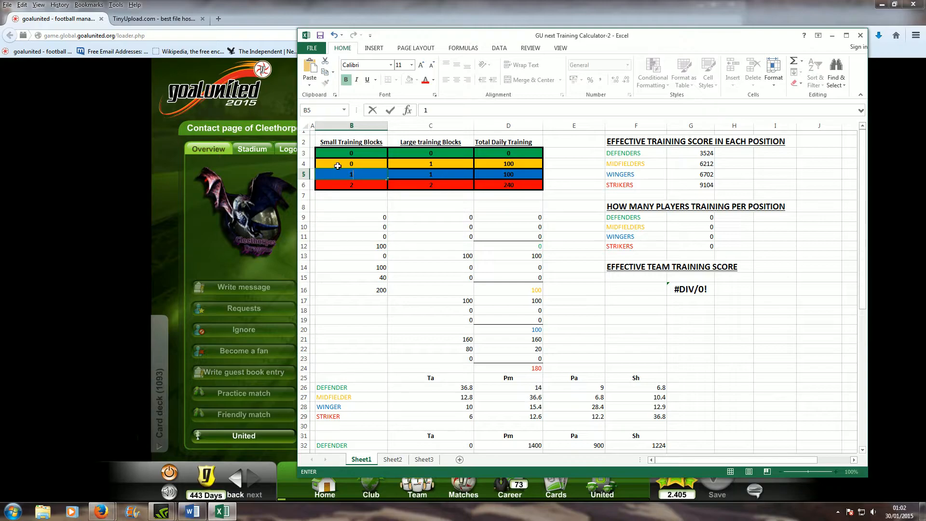
pyautogui.click(338, 166)
pyautogui.write('1')
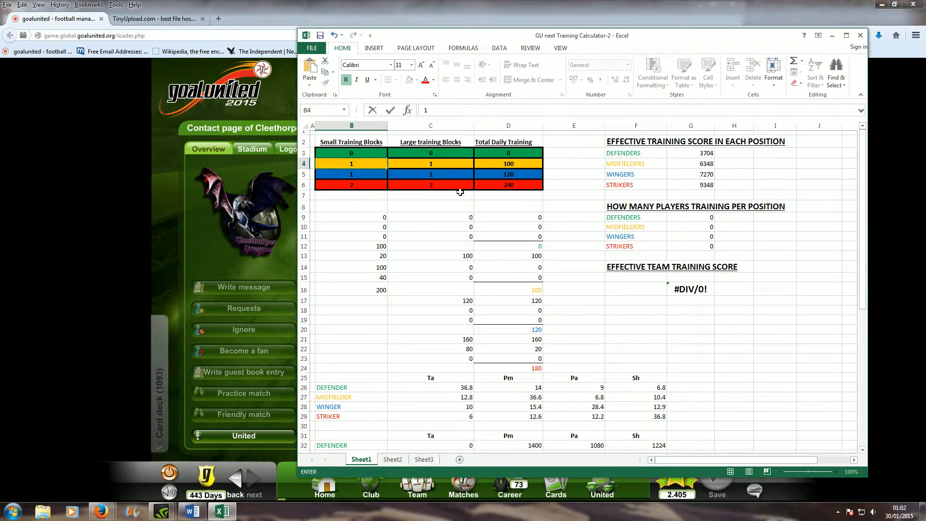
pyautogui.click(464, 208)
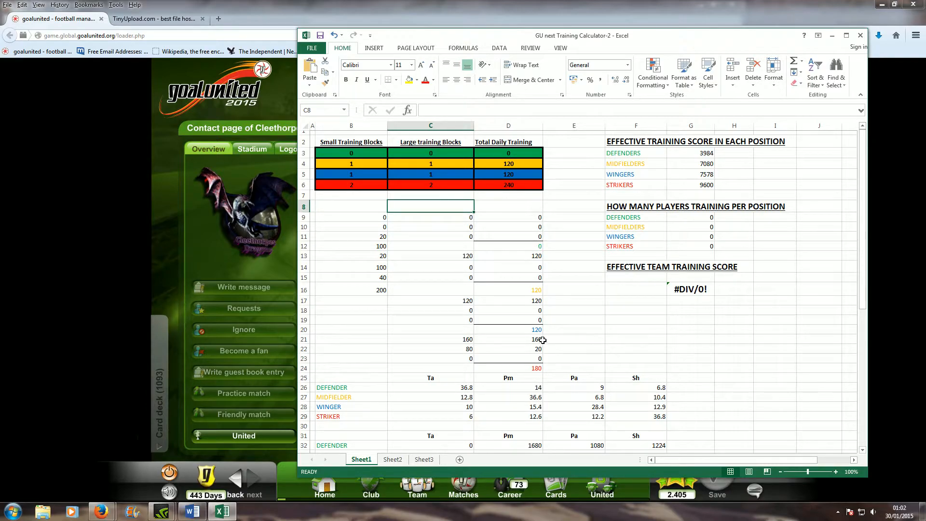
pyautogui.click(480, 206)
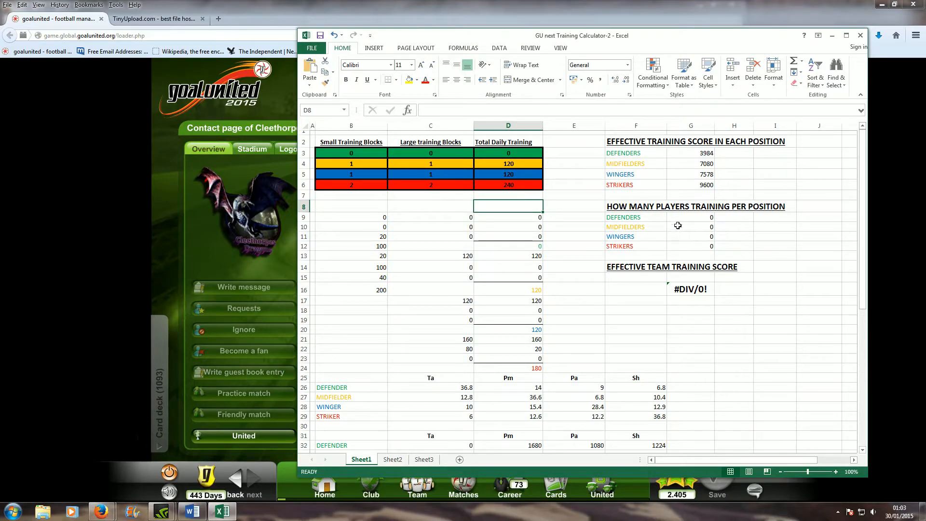
# Set the number of players training per position to 7 strikers and 3 midfielders
pyautogui.click(698, 248)
pyautogui.write('4')
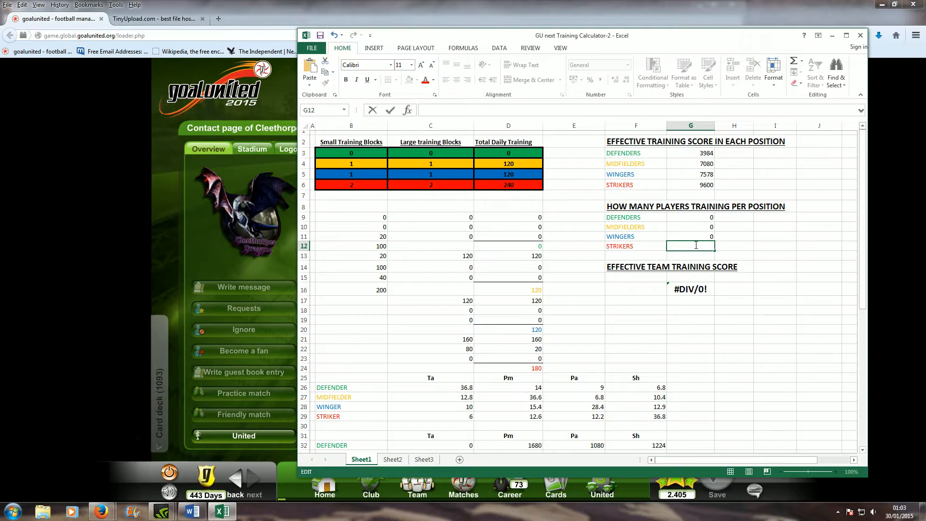
pyautogui.click(700, 227)
pyautogui.write('3')
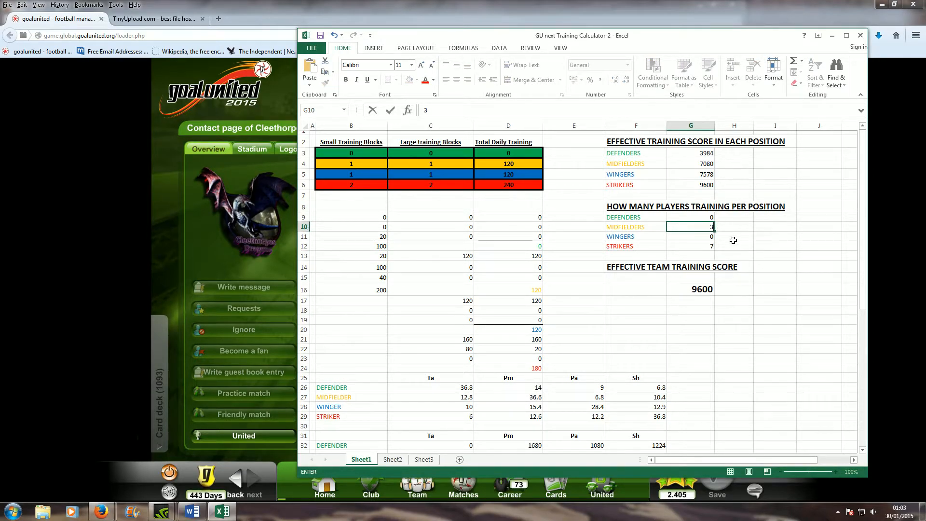
pyautogui.click(724, 236)
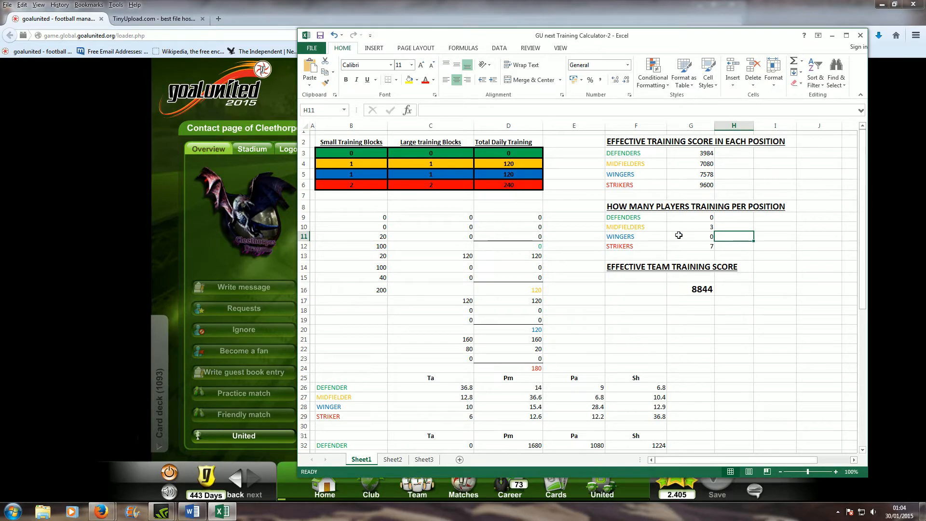
# Set the small training blocks to 0 in the blue row and to 2 in the yellow row
pyautogui.click(429, 208)
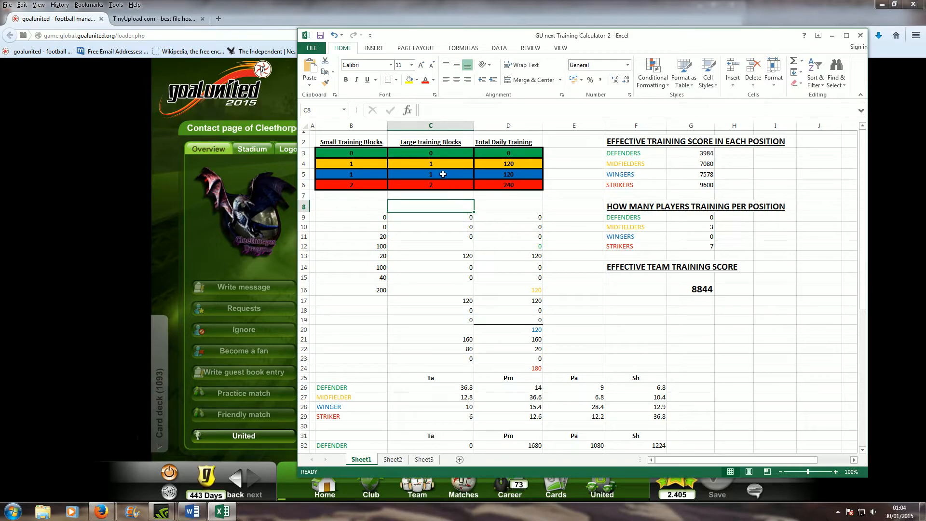
pyautogui.click(357, 173)
pyautogui.write('o')
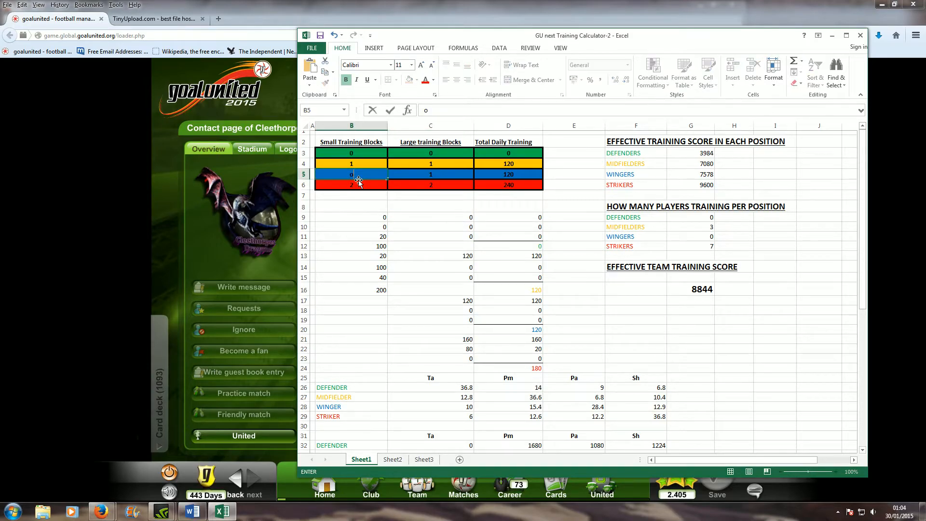
pyautogui.click(380, 164)
pyautogui.write('2')
pyautogui.click(497, 208)
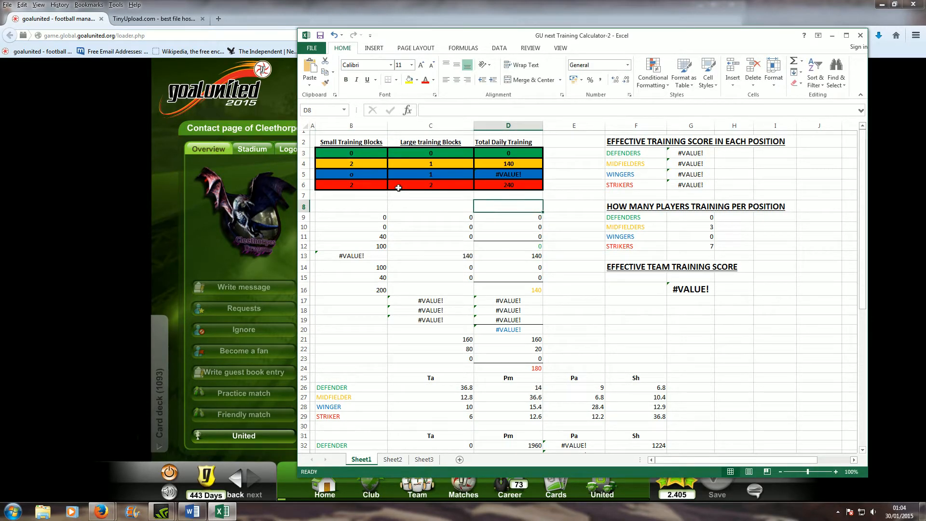
pyautogui.click(356, 172)
pyautogui.write('0')
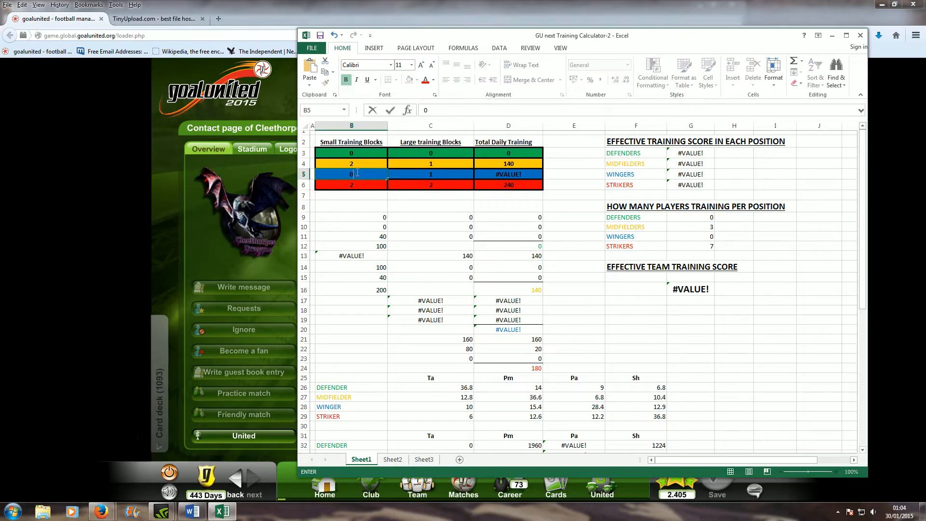
pyautogui.click(470, 208)
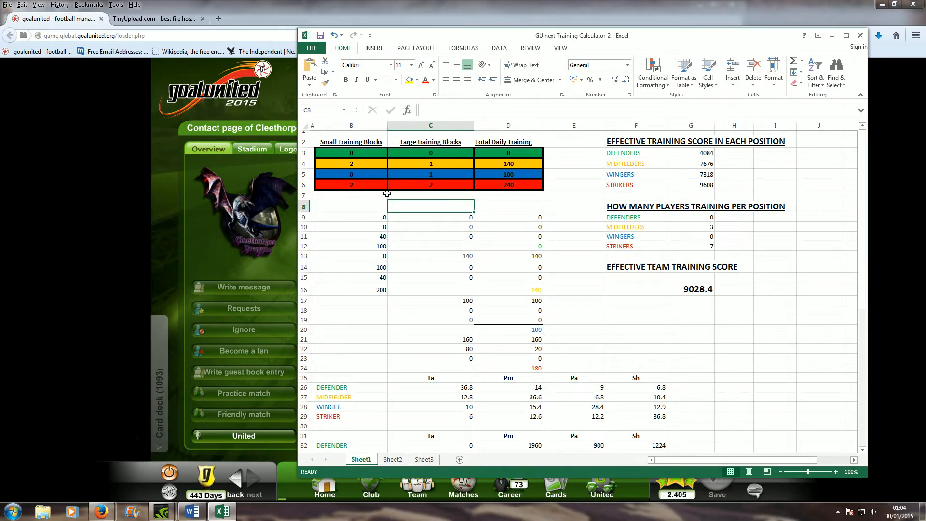
# Set the small training blocks to 1 in the red row and to 3 in the yellow row
pyautogui.click(360, 185)
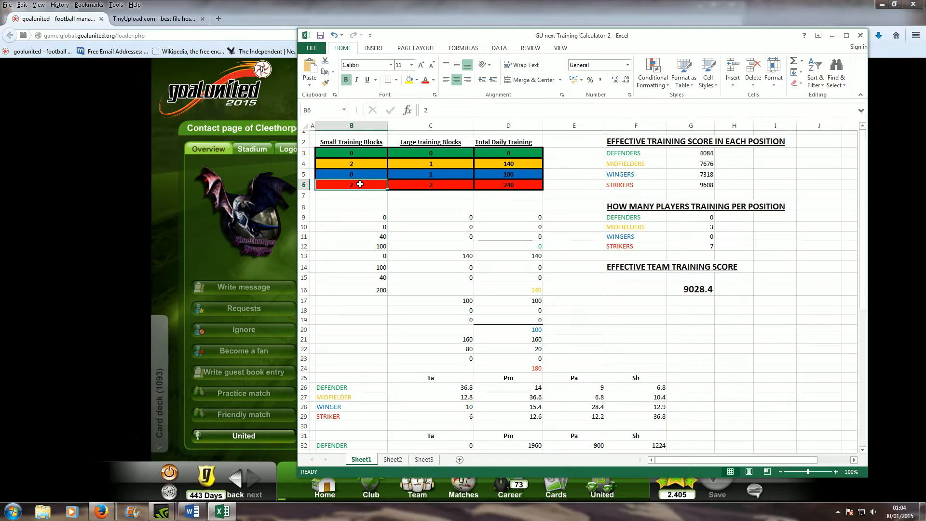
pyautogui.write('1')
pyautogui.click(353, 164)
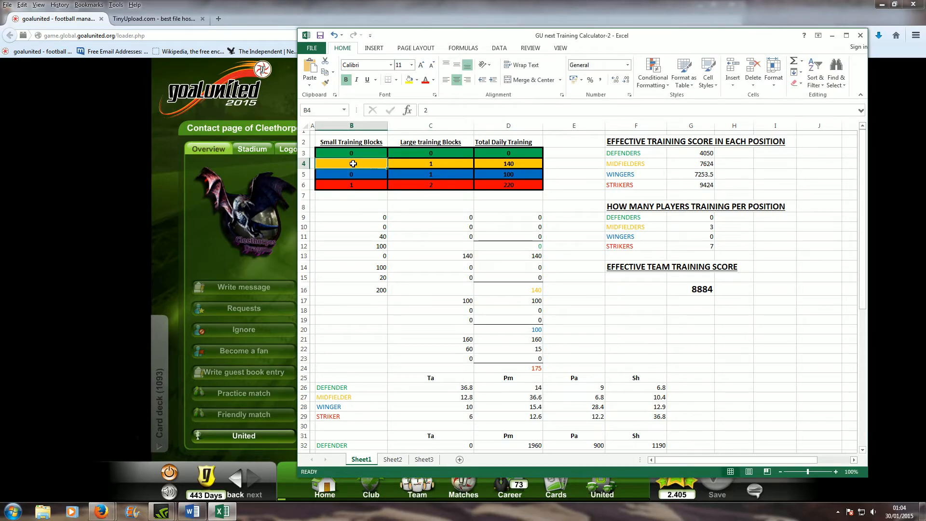
pyautogui.write('3')
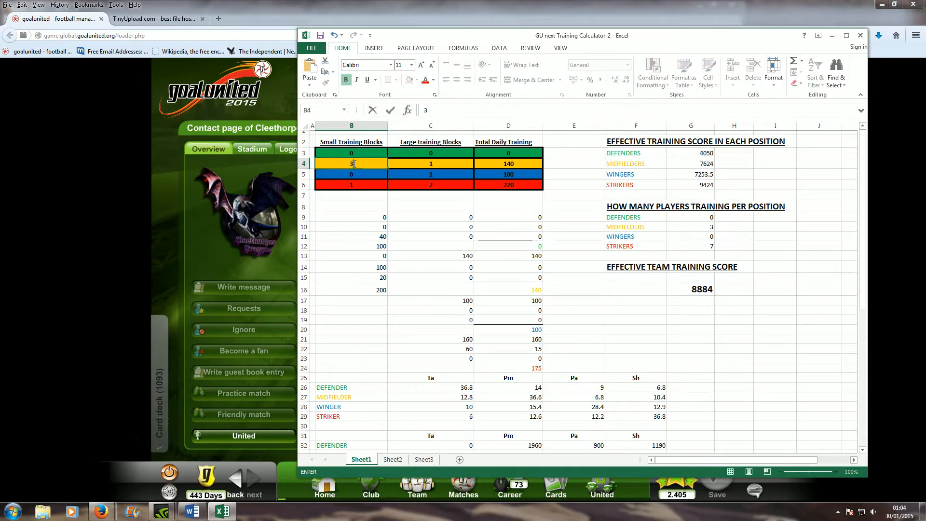
pyautogui.click(559, 202)
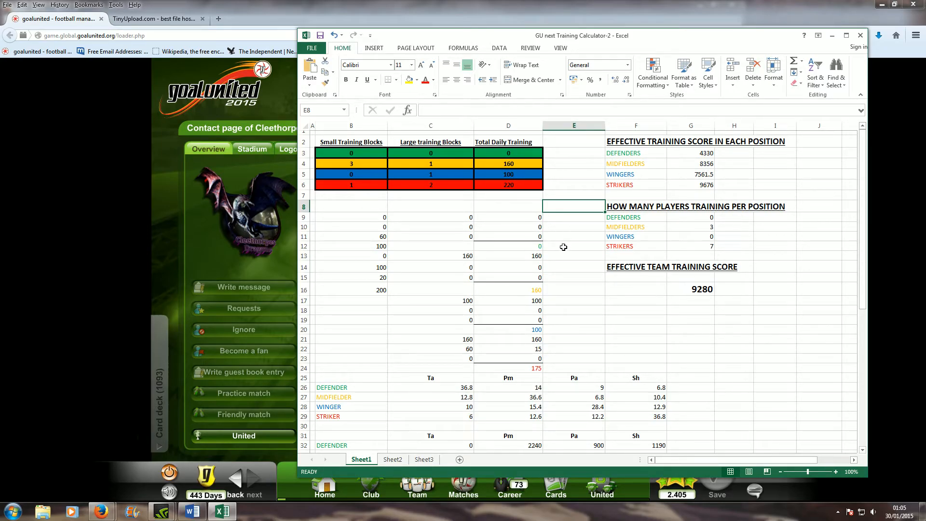
# Try 0 large training blocks in the blue row and 1 in the green row, then restore blue to 1 and green to 0
pyautogui.click(434, 176)
pyautogui.write('0')
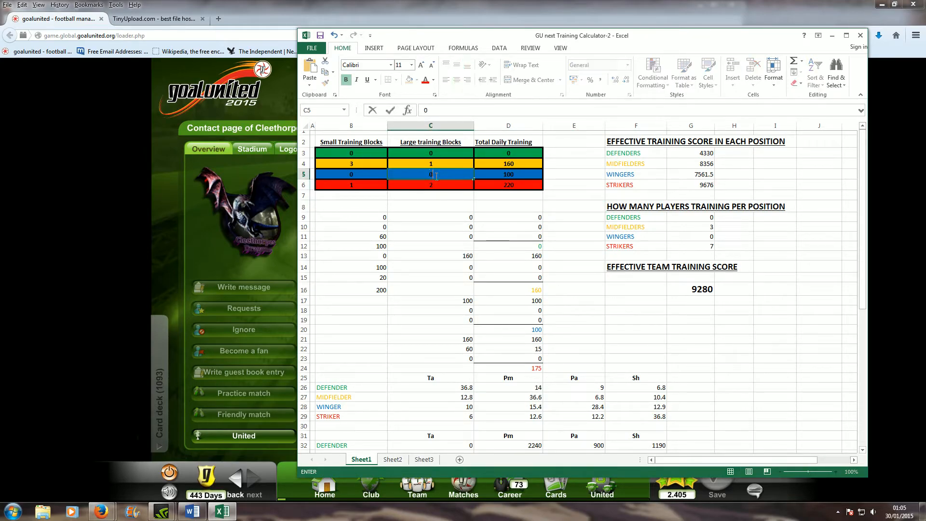
pyautogui.click(442, 152)
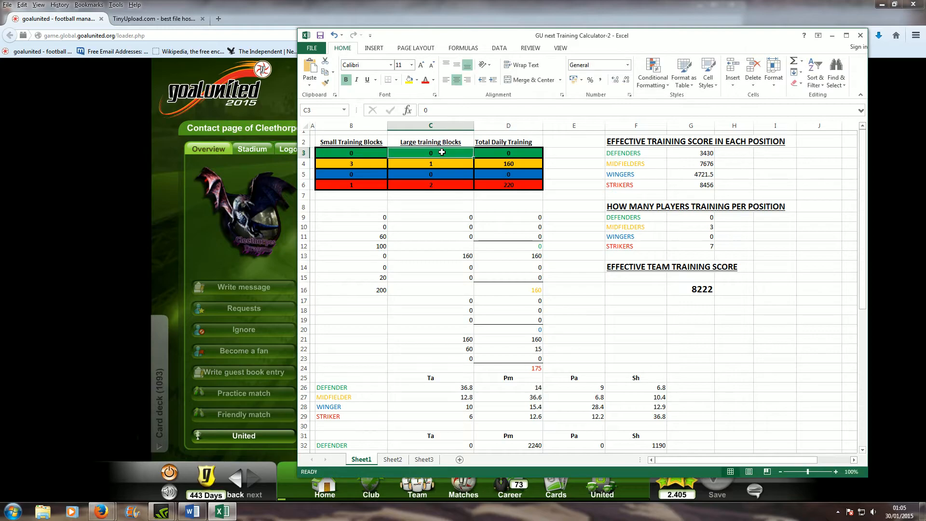
pyautogui.write('1')
pyautogui.click(576, 208)
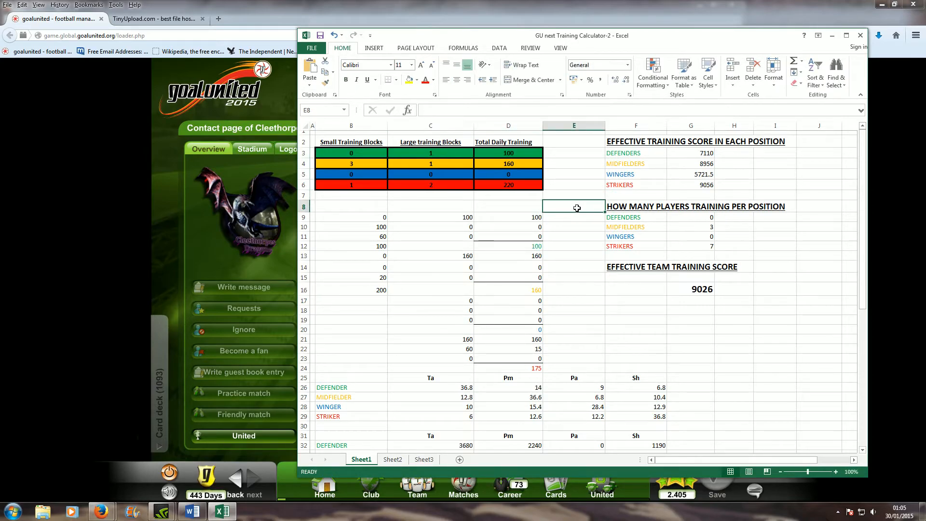
pyautogui.click(437, 152)
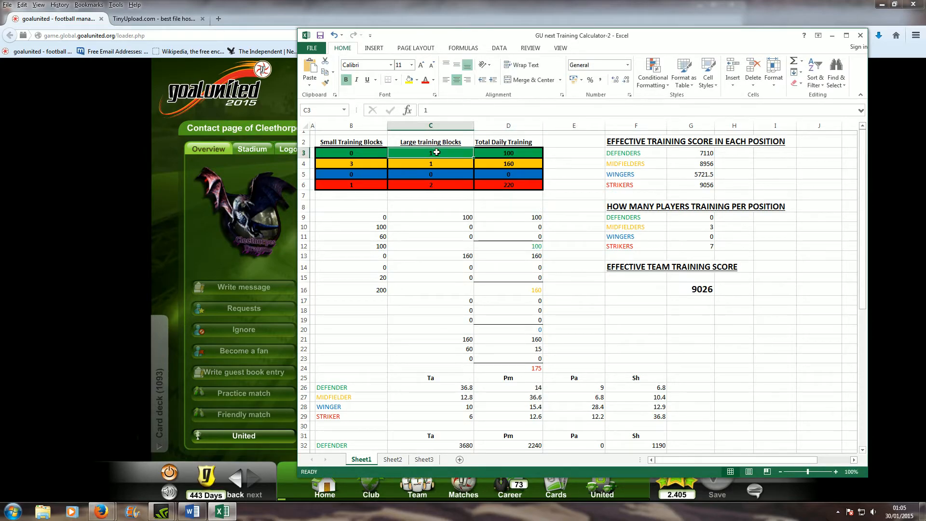
pyautogui.write('0')
pyautogui.click(430, 173)
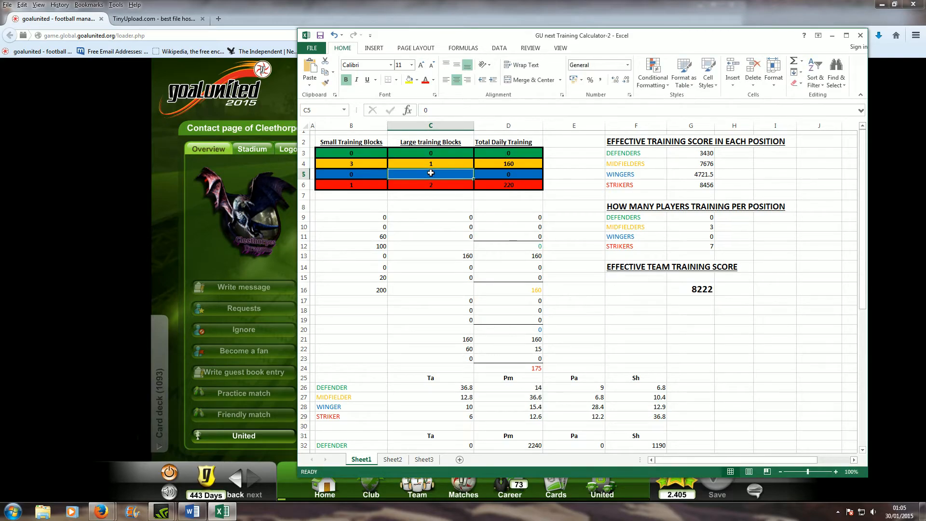
pyautogui.write('1')
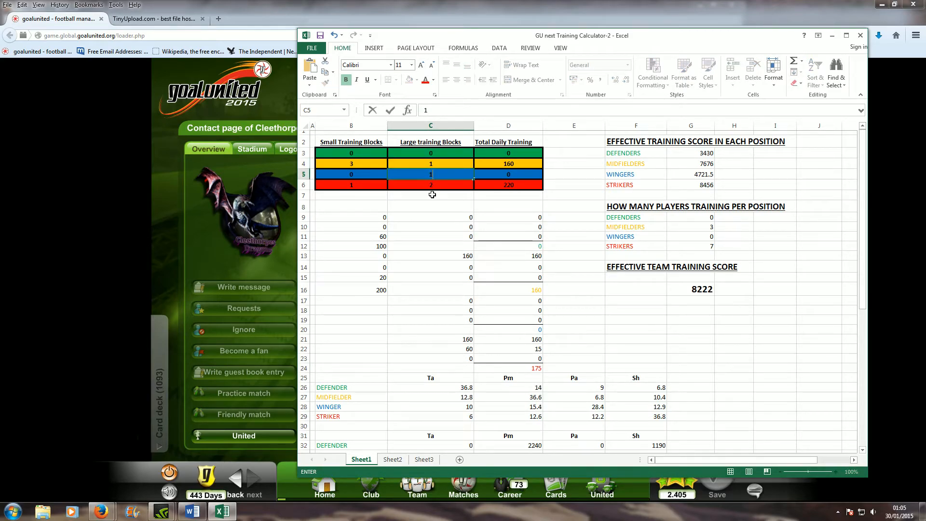
pyautogui.click(431, 195)
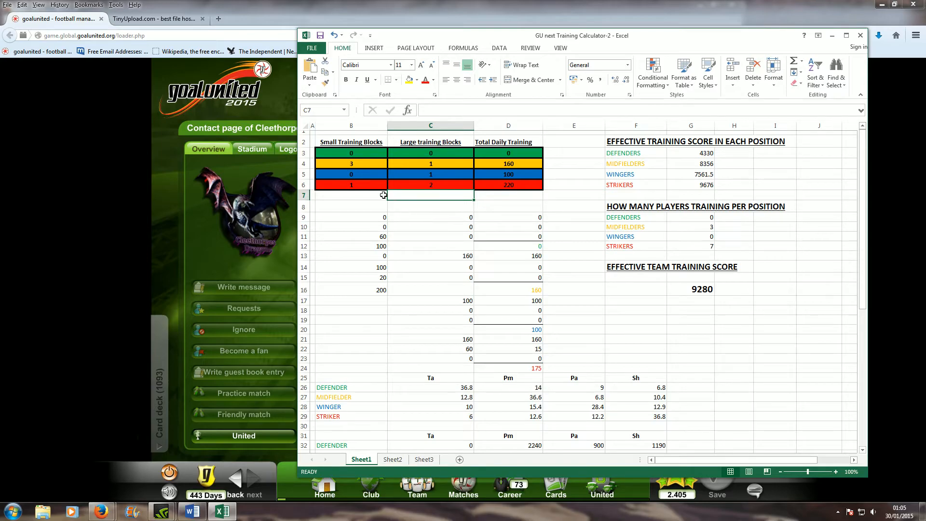
# Set the small training blocks to 0 in the red row and to 1 in the blue row
pyautogui.click(371, 181)
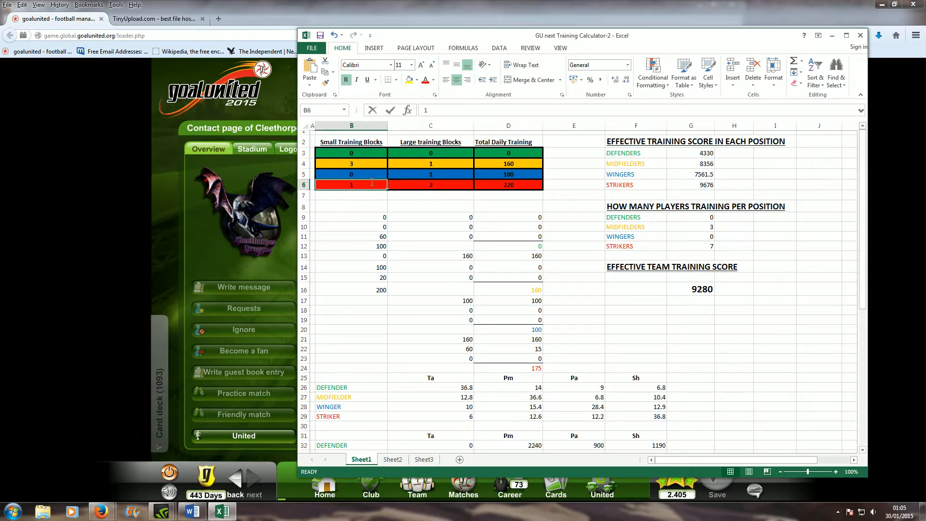
pyautogui.write('0')
pyautogui.click(371, 177)
pyautogui.write('1')
pyautogui.click(505, 206)
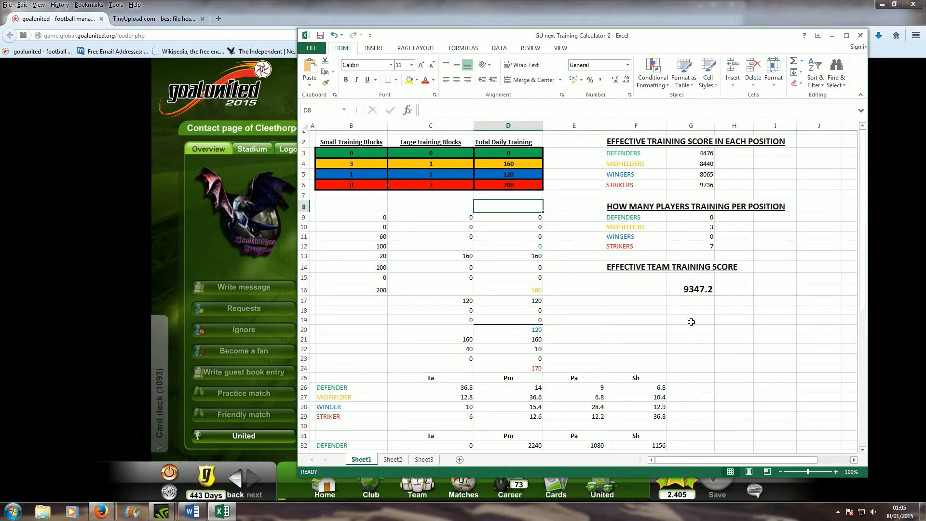
pyautogui.moveTo(680, 311); pyautogui.dragTo(678, 303)
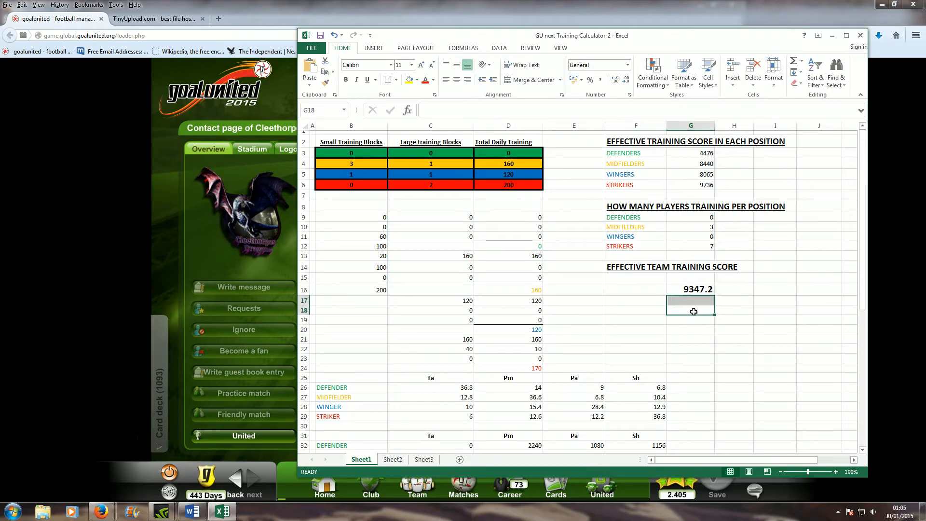
pyautogui.click(655, 304)
pyautogui.click(692, 301)
pyautogui.click(718, 300)
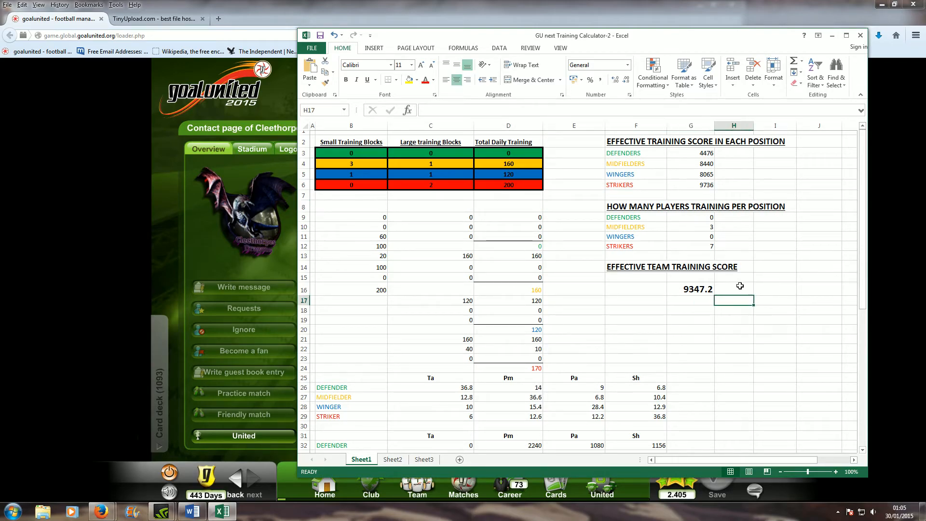
# Set the number of midfielders training to 0
pyautogui.click(706, 228)
pyautogui.write('0')
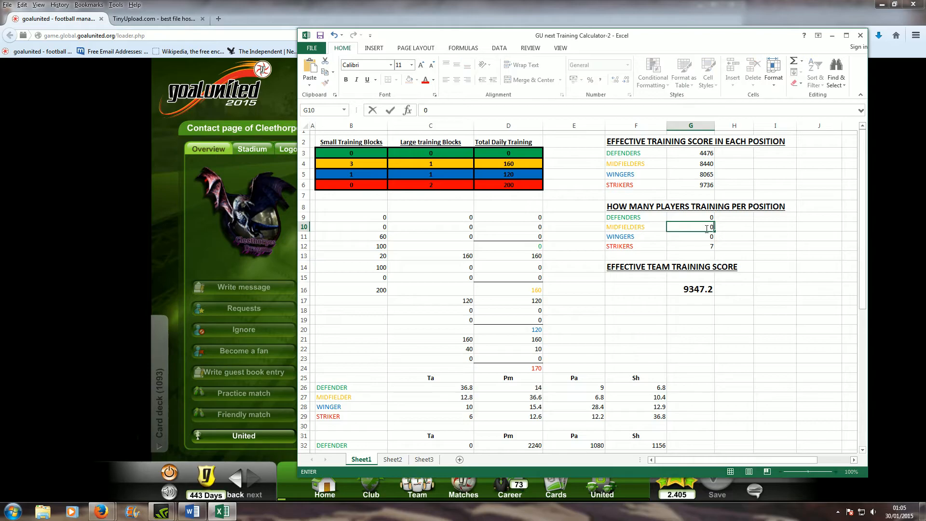
pyautogui.click(732, 247)
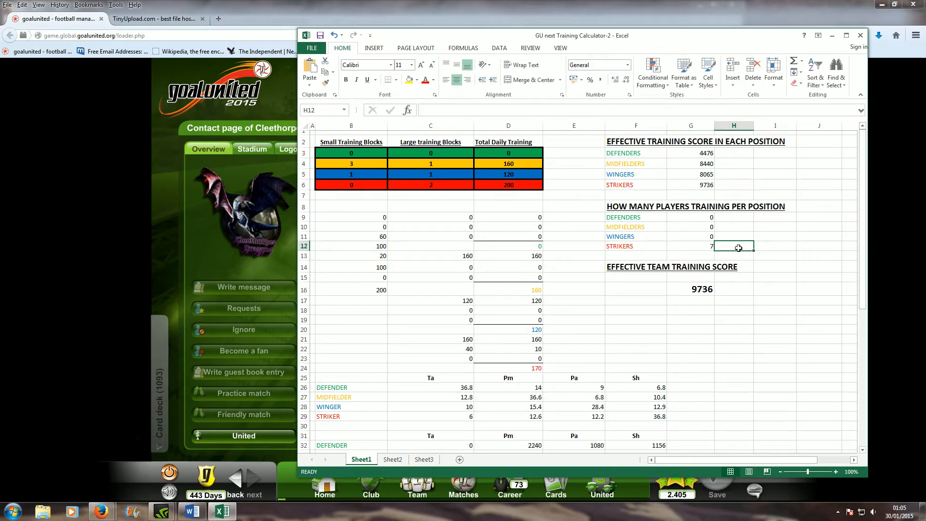
# Try 4, 5 and 6 as the number of strikers training, then restore it to 7
pyautogui.click(693, 248)
pyautogui.write('4')
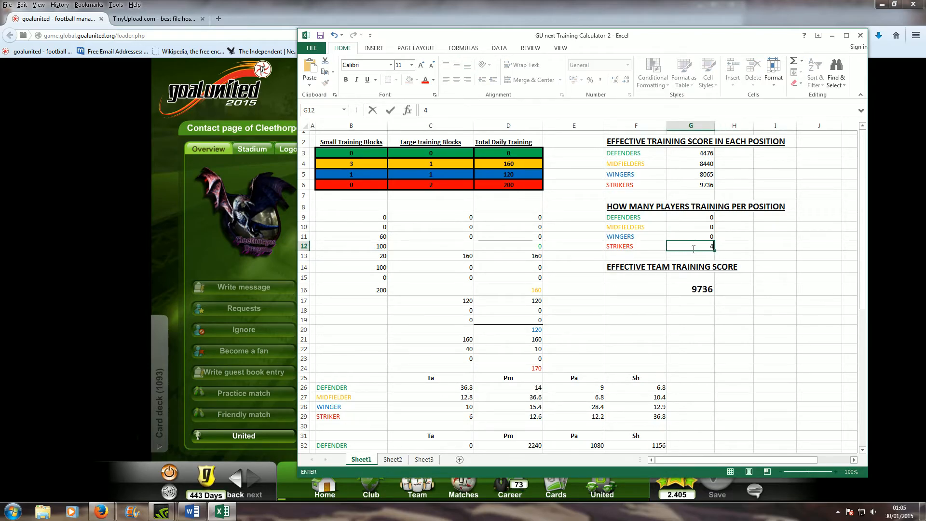
pyautogui.click(735, 245)
pyautogui.click(703, 244)
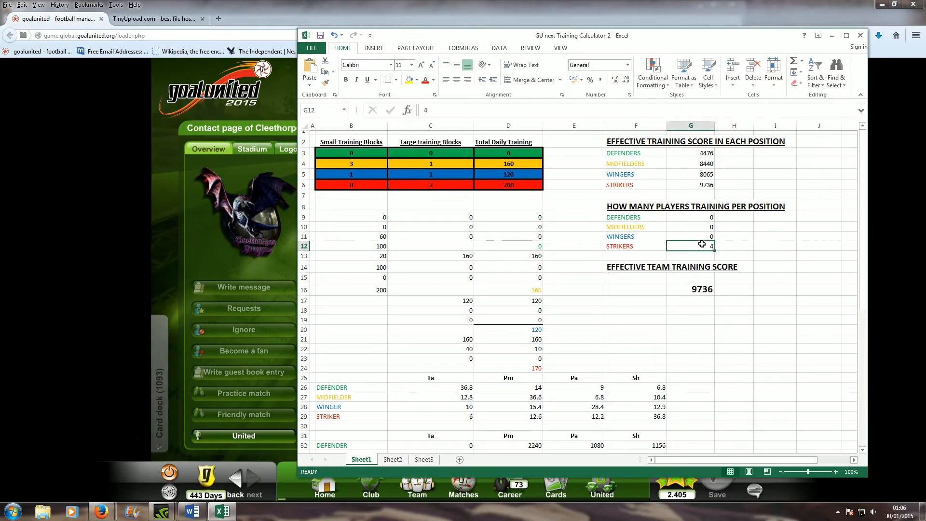
pyautogui.write('5')
pyautogui.click(770, 246)
pyautogui.click(702, 245)
pyautogui.write('6')
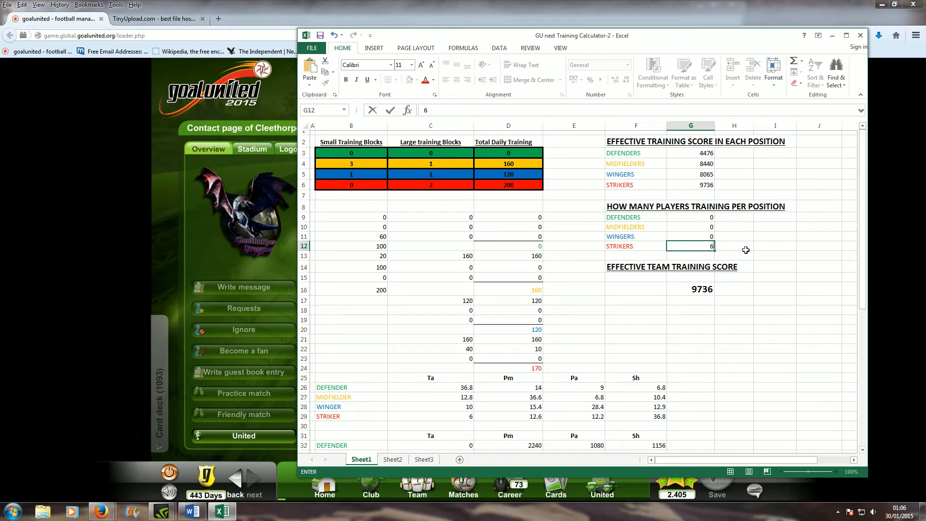
pyautogui.click(718, 246)
pyautogui.click(703, 245)
pyautogui.write('7')
pyautogui.click(770, 246)
# Try 1 and 3 as the number of midfielders training, then restore it to 0
pyautogui.click(696, 225)
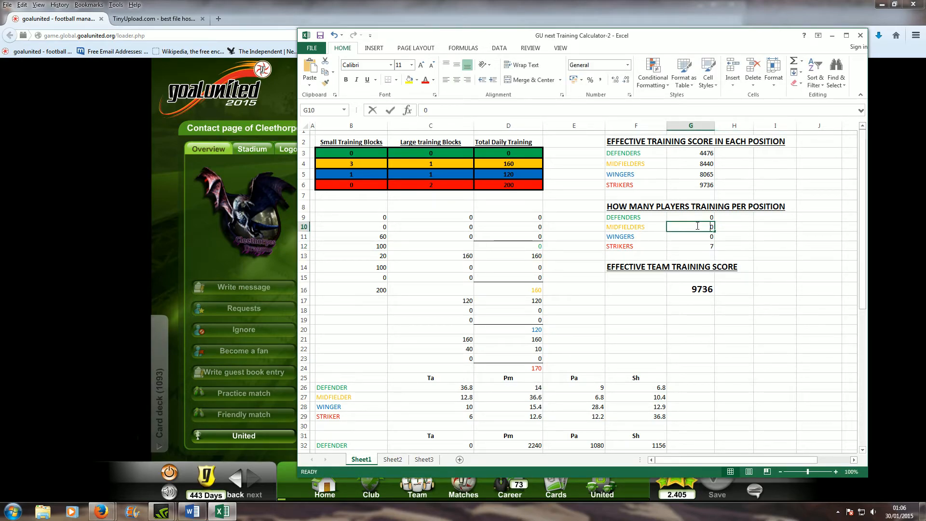
pyautogui.write('1')
pyautogui.click(739, 237)
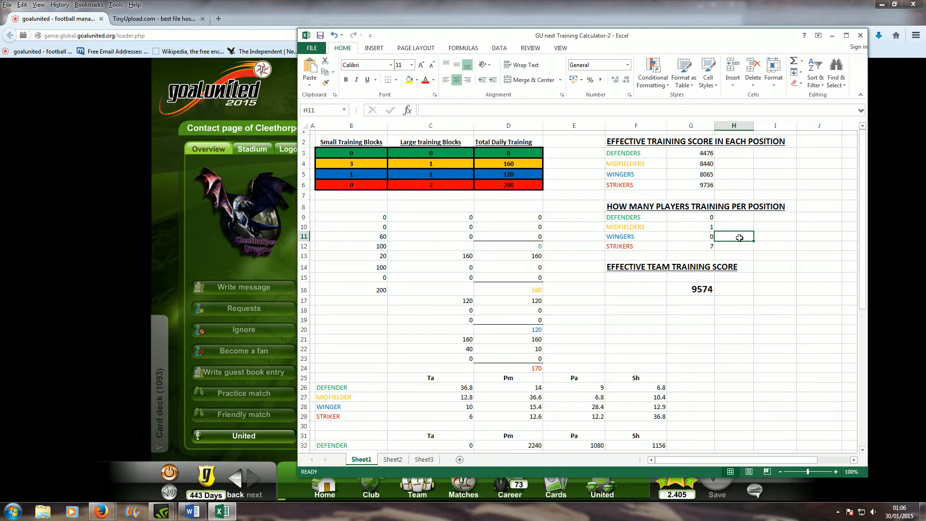
pyautogui.click(698, 226)
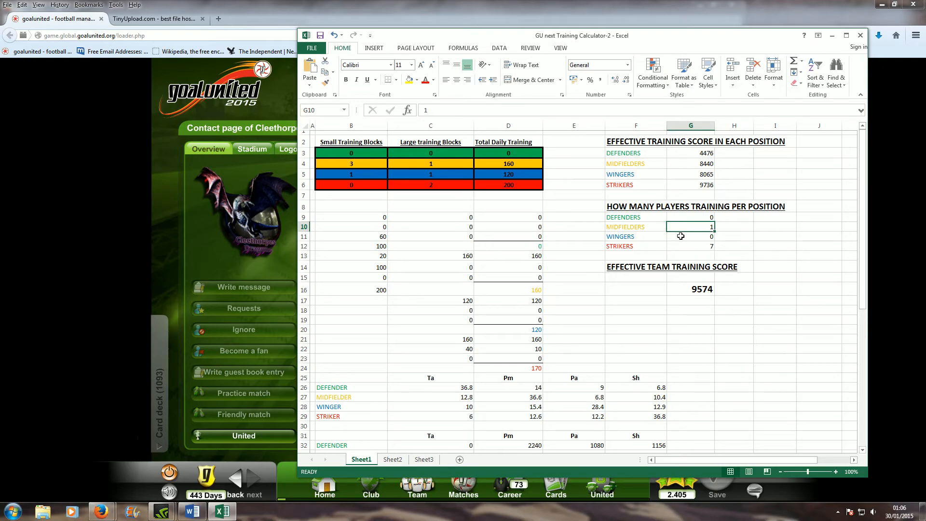
pyautogui.write('3')
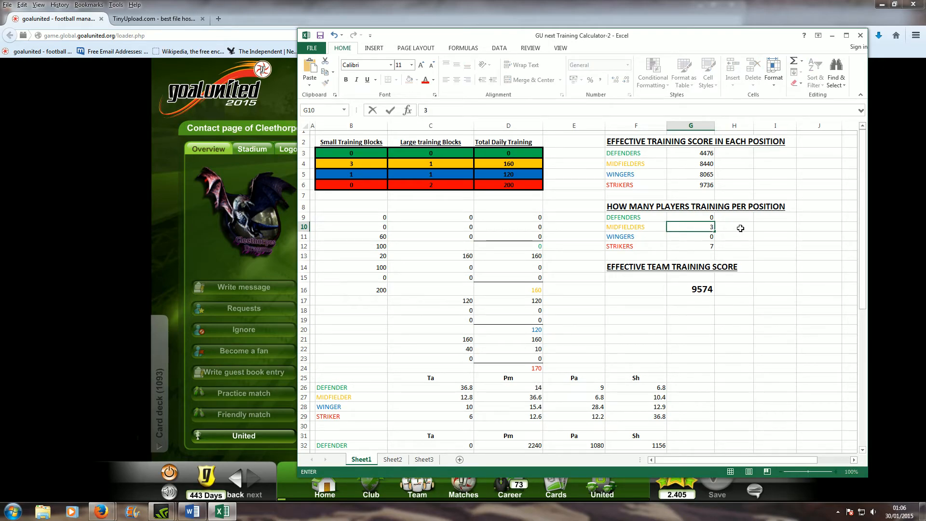
pyautogui.click(763, 225)
pyautogui.click(691, 226)
pyautogui.press('Delete')
pyautogui.write('0')
pyautogui.click(751, 247)
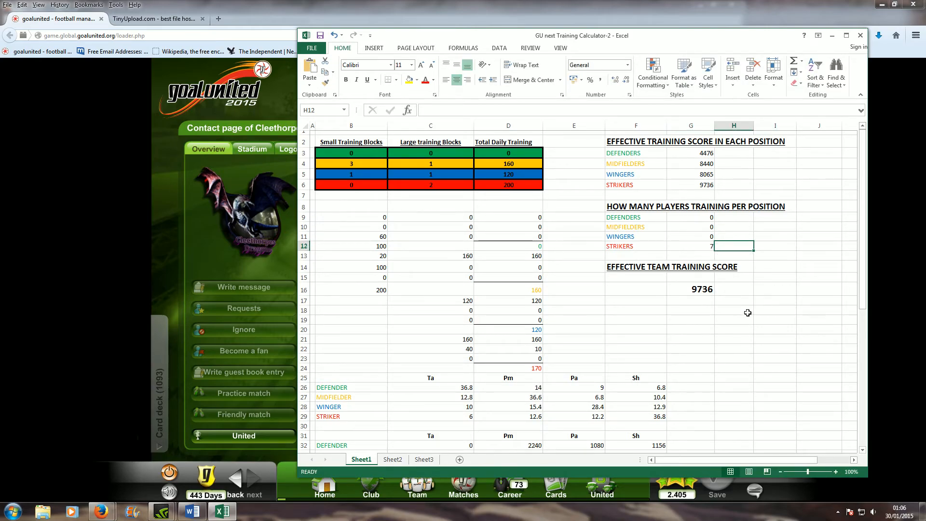
# Try 8 as the number of strikers training, then restore it to 7
pyautogui.click(697, 244)
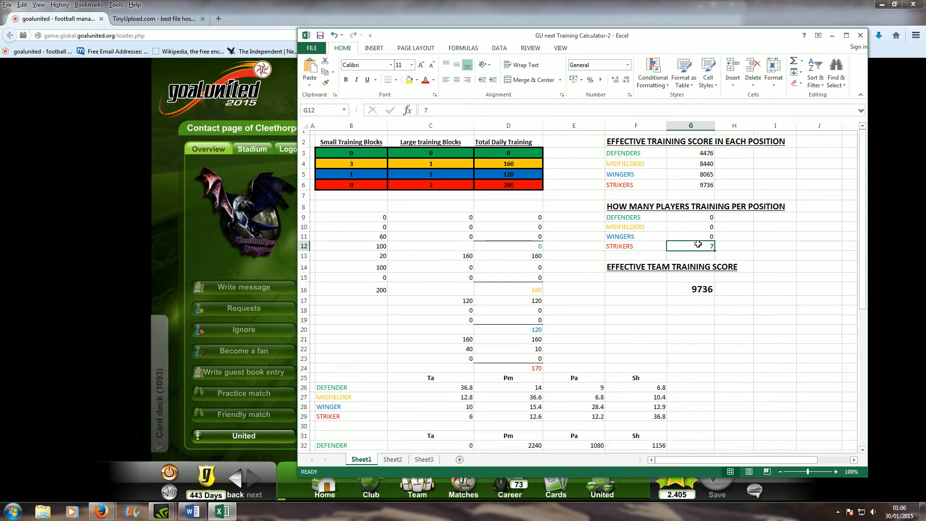
pyautogui.write('8')
pyautogui.click(749, 245)
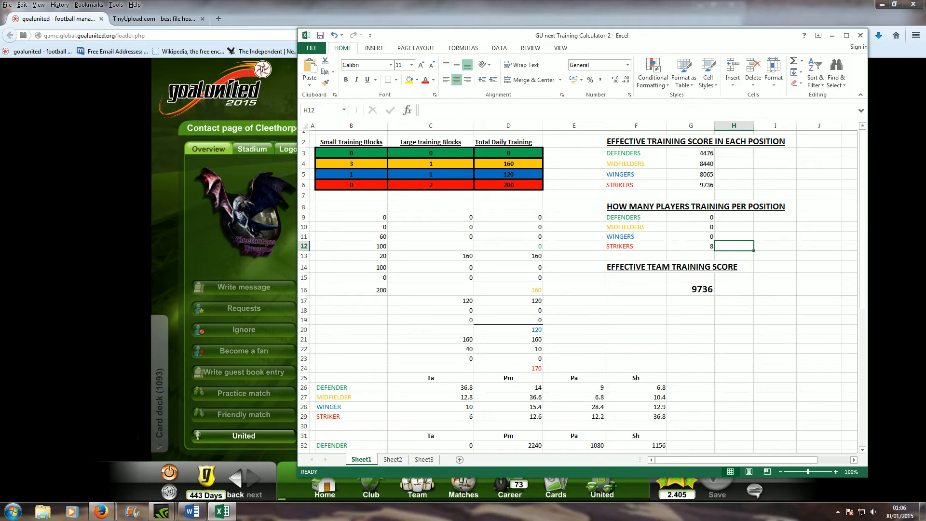
pyautogui.hotkey('alt', 'Tab')
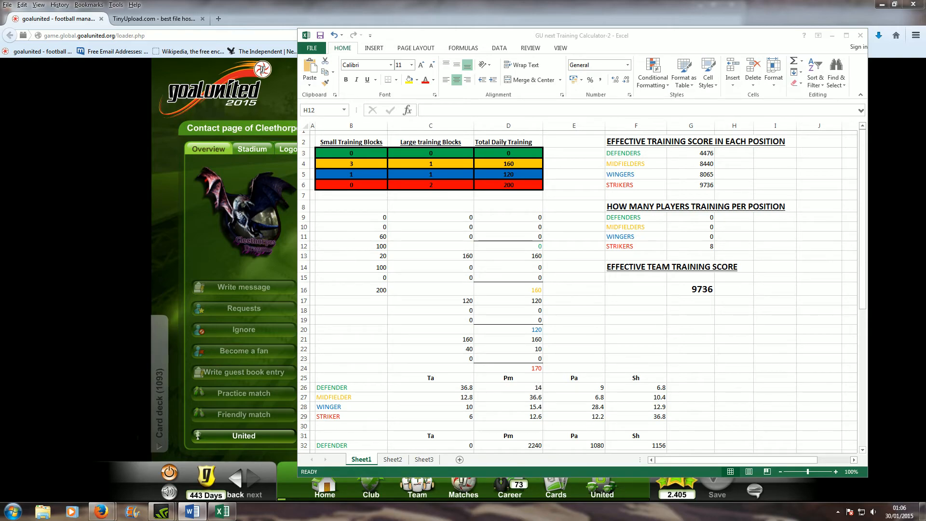
pyautogui.click(695, 245)
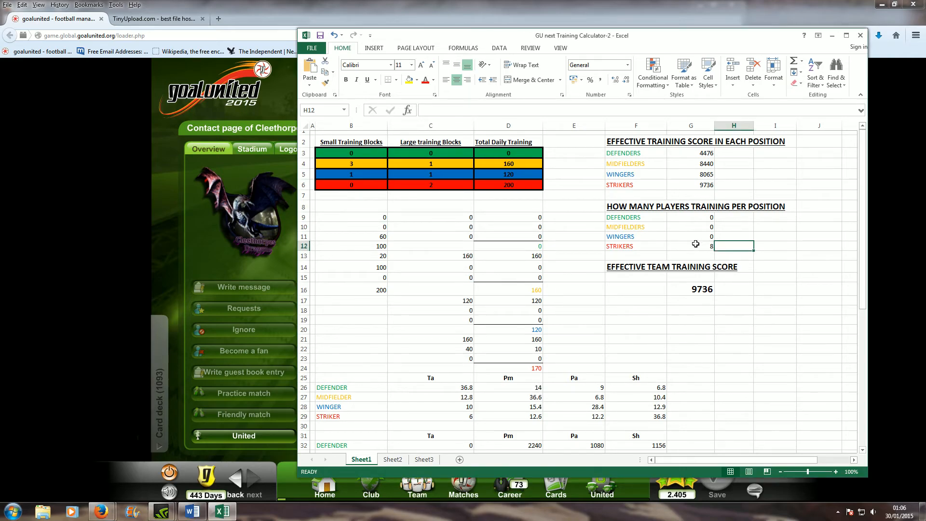
pyautogui.write('7')
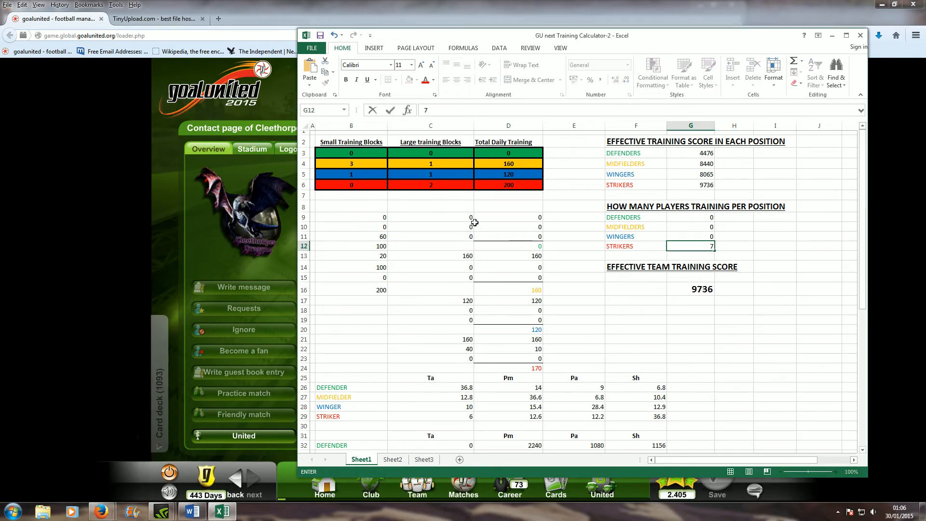
pyautogui.click(594, 227)
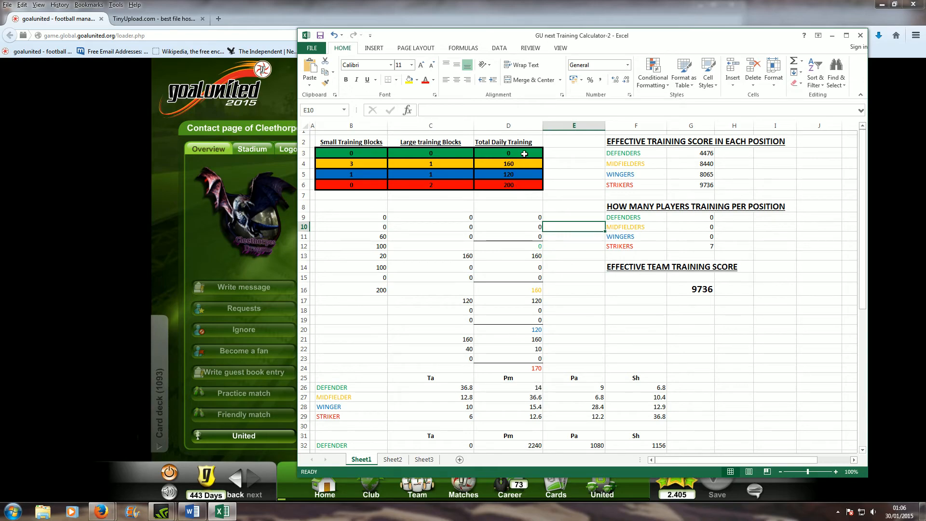